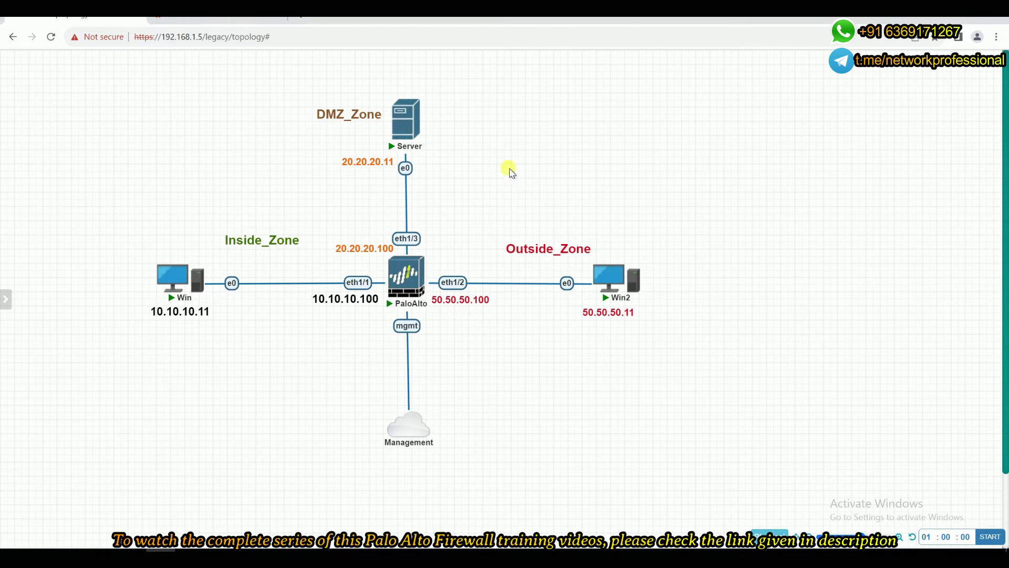
Switch to the PA-VM firewall and review its configured network zones and Ethernet interfaces
{"action": "left_click", "coordinate": [210, 20]}
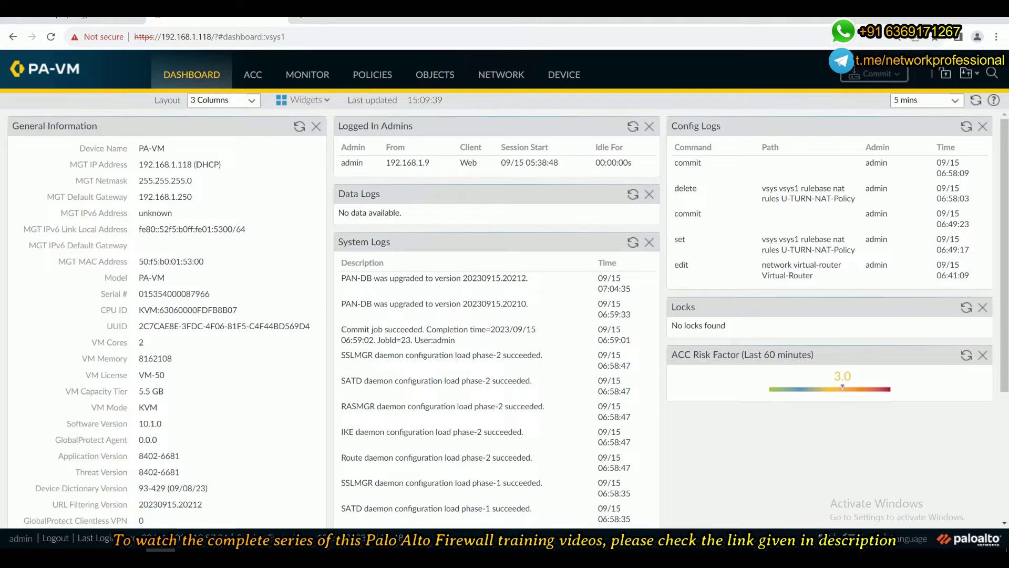
{"action": "left_click", "coordinate": [493, 75]}
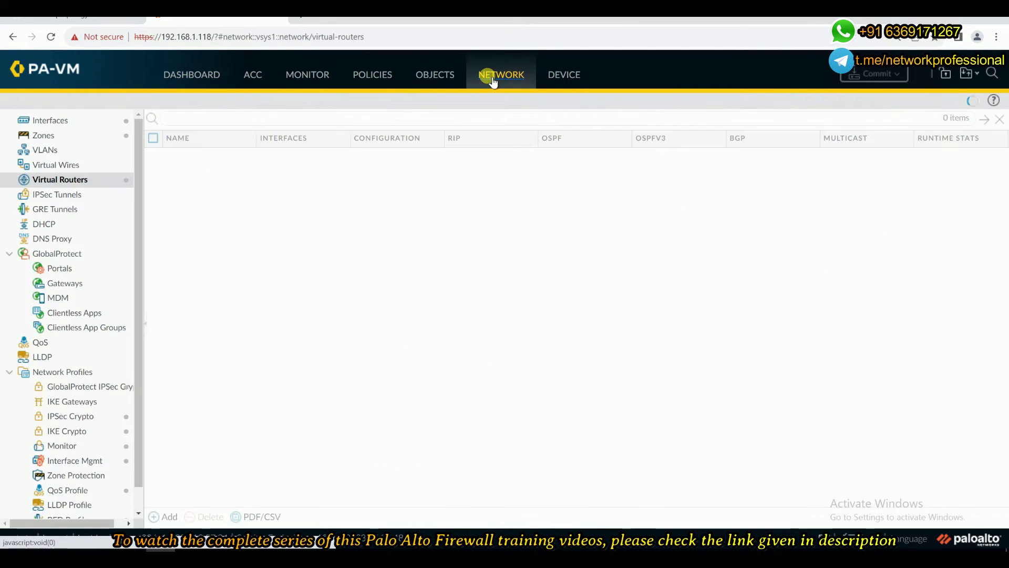
{"action": "left_click", "coordinate": [58, 135]}
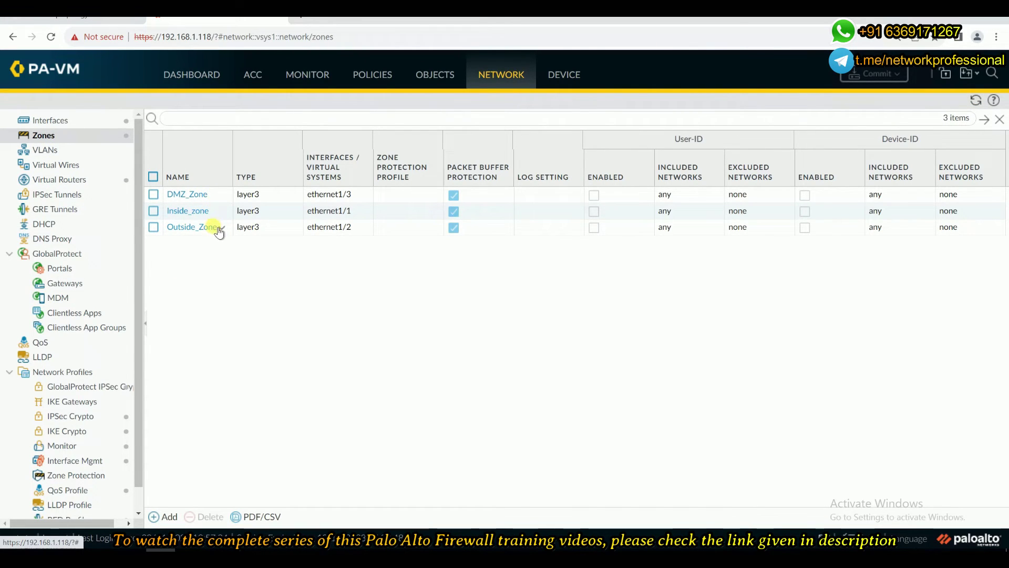
{"action": "key", "text": "alt+Left"}
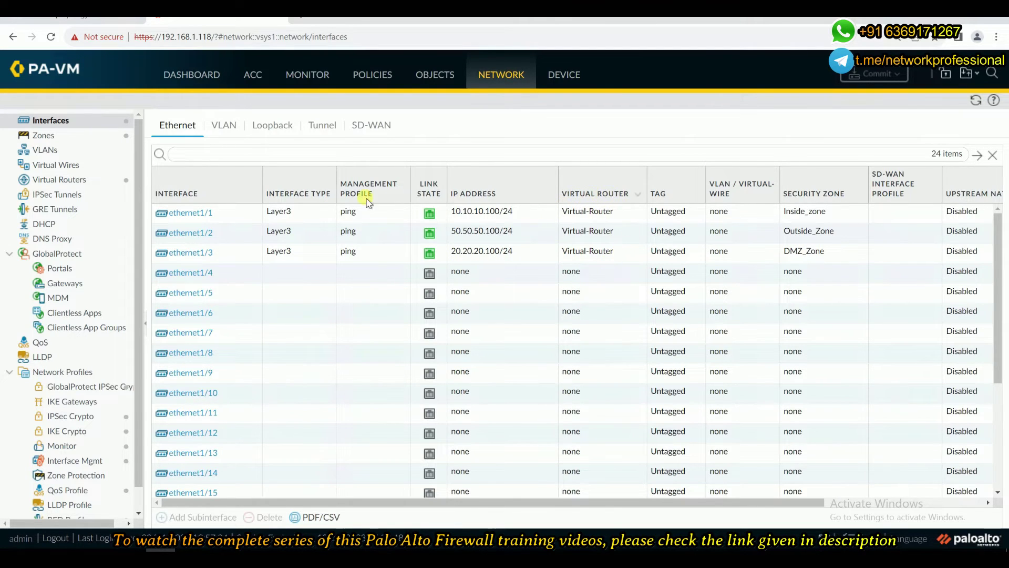
Examine the member interfaces and IPv4 static routes of Virtual-Router, leaving its settings as they are
{"action": "left_click", "coordinate": [61, 179]}
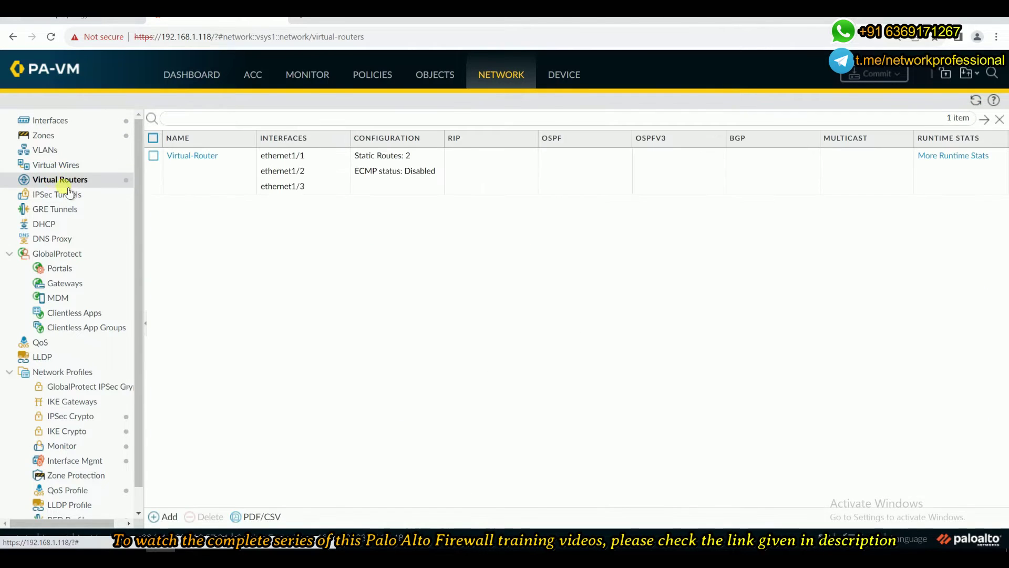
{"action": "left_click", "coordinate": [192, 157]}
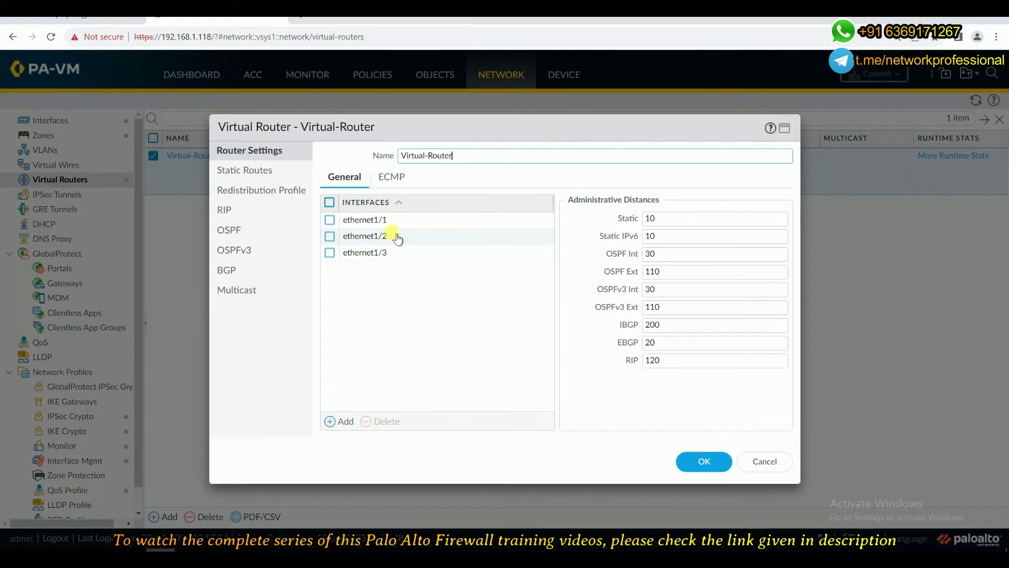
{"action": "left_click", "coordinate": [257, 172]}
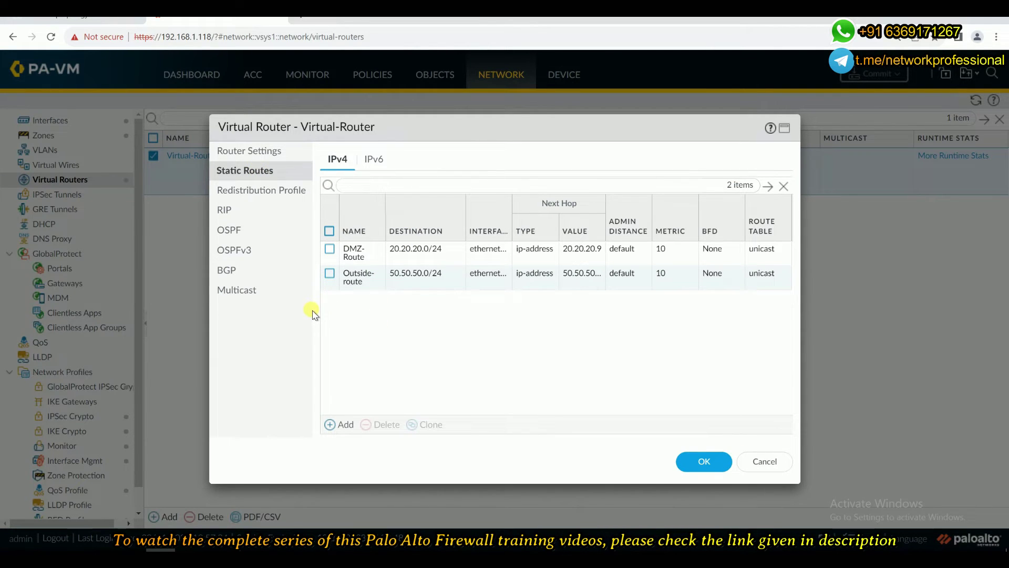
{"action": "left_click", "coordinate": [758, 460]}
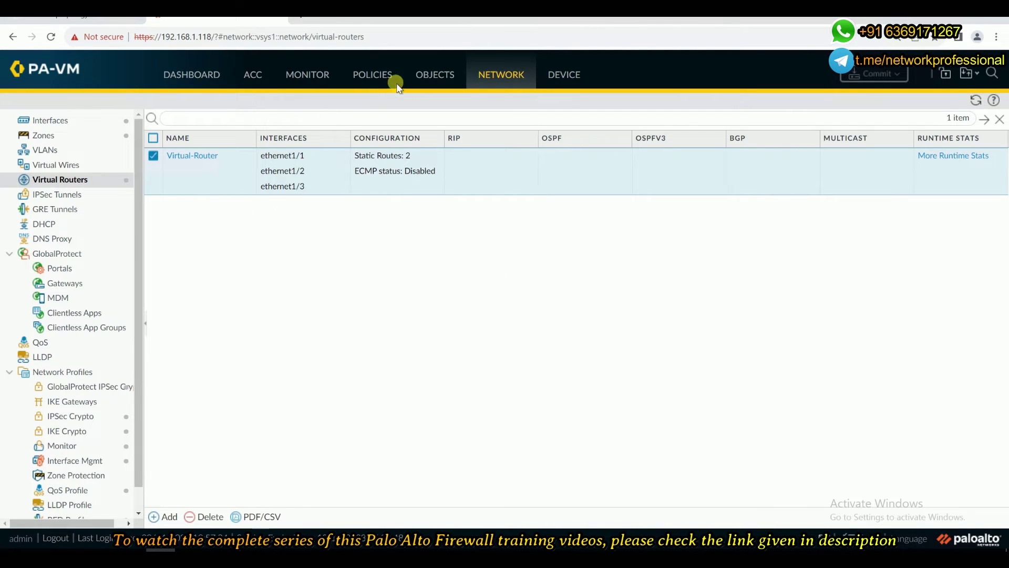
Review the firewall's security policy rules, including their sources, destinations, services and actions
{"action": "left_click", "coordinate": [374, 76]}
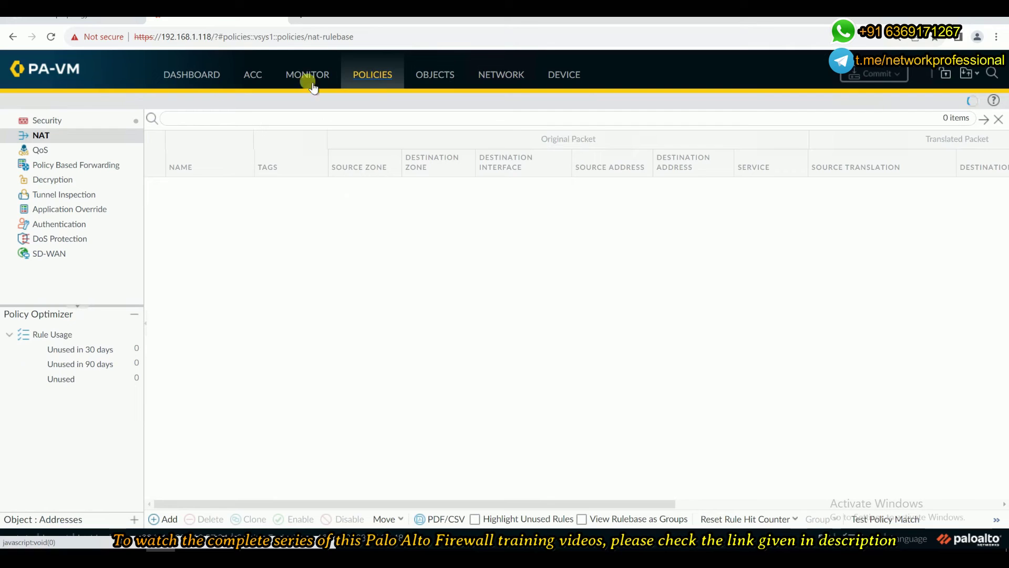
{"action": "left_click", "coordinate": [106, 125]}
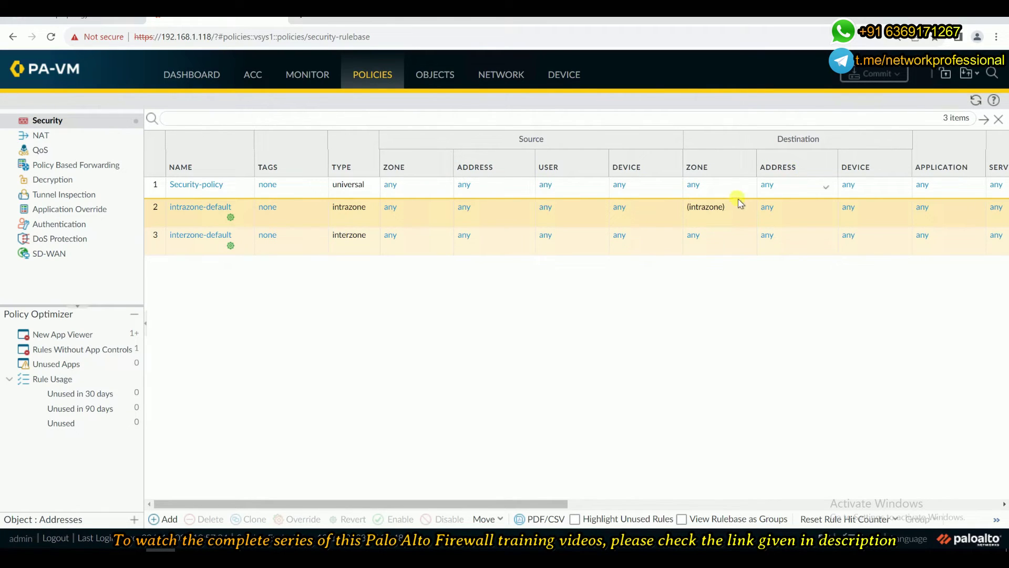
{"action": "left_click_drag", "start_coordinate": [508, 502], "coordinate": [728, 489]}
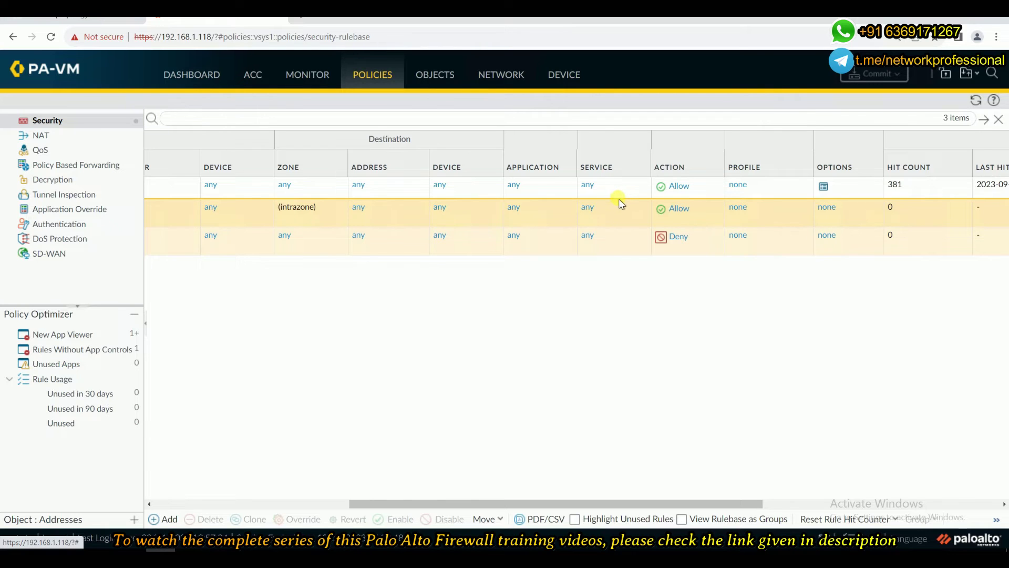
{"action": "left_click_drag", "start_coordinate": [591, 504], "coordinate": [310, 502]}
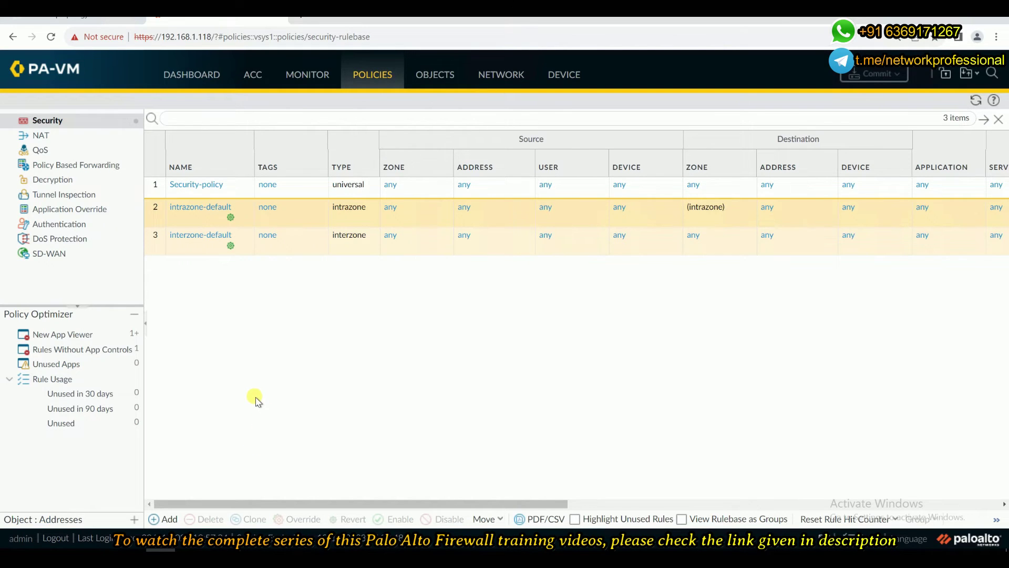
Add a new NAT policy rule named U-TURN-NAT-POLICY
{"action": "left_click", "coordinate": [92, 141]}
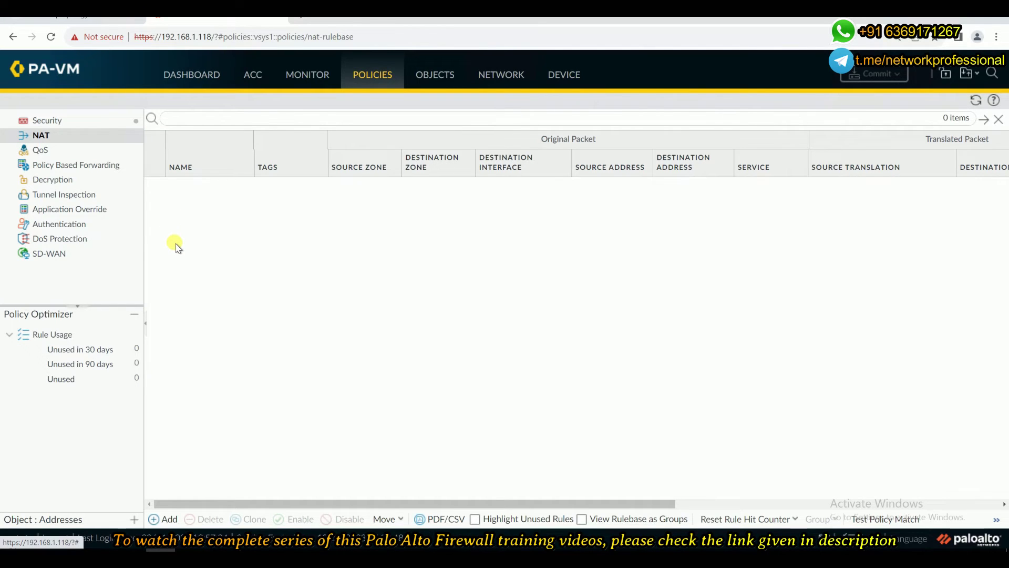
{"action": "left_click", "coordinate": [163, 520]}
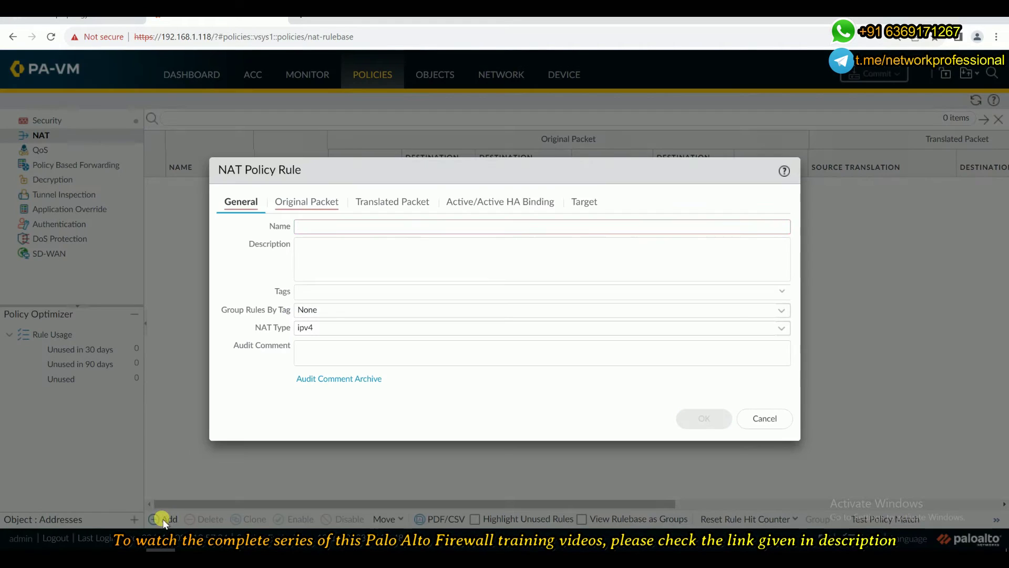
{"action": "left_click", "coordinate": [359, 222]}
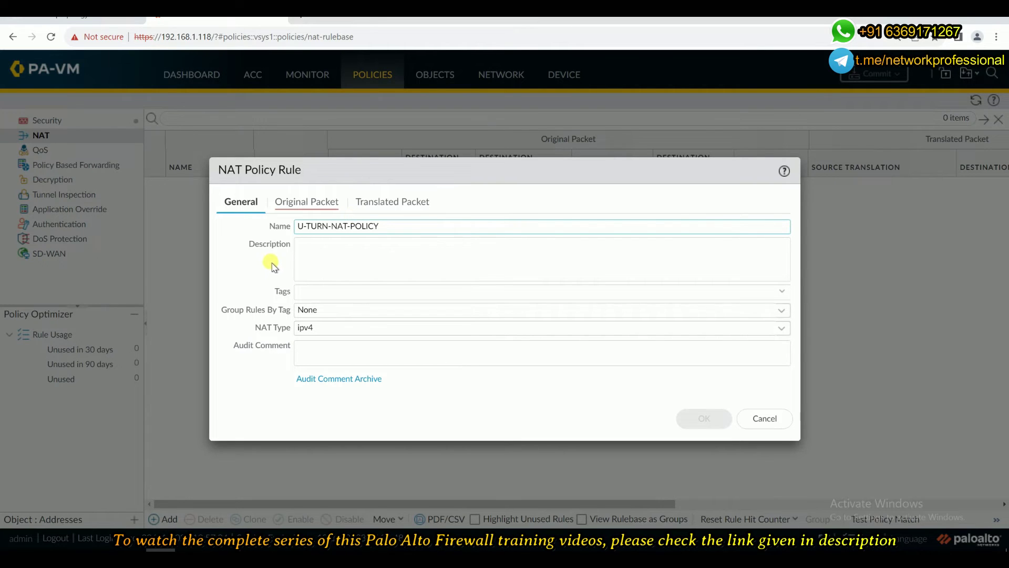
In the NAT rule's original packet settings, set the source zone to Inside_zone and the destination zone to Outside_Zone
{"action": "left_click", "coordinate": [315, 202]}
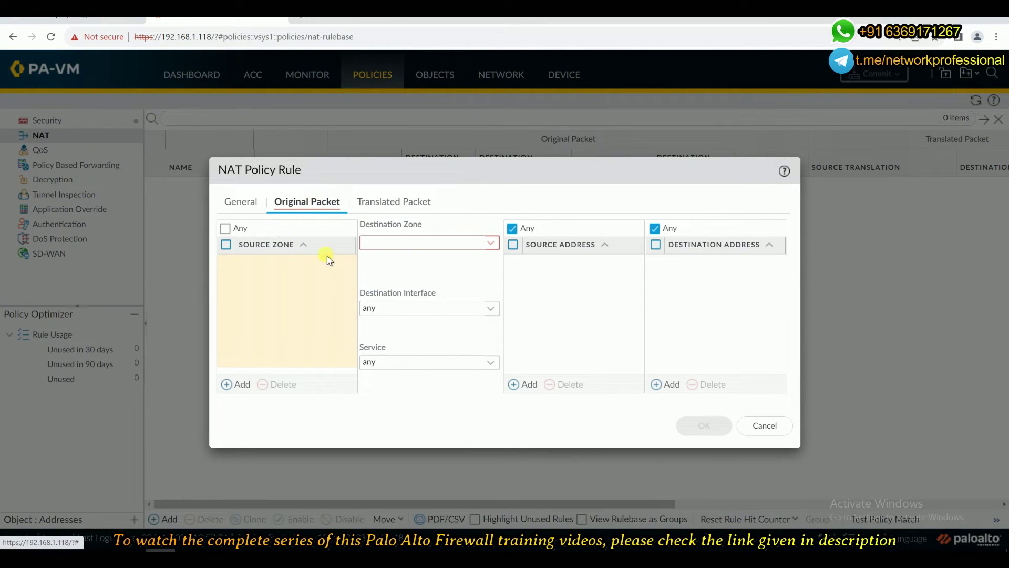
{"action": "mouse_move", "coordinate": [317, 360]}
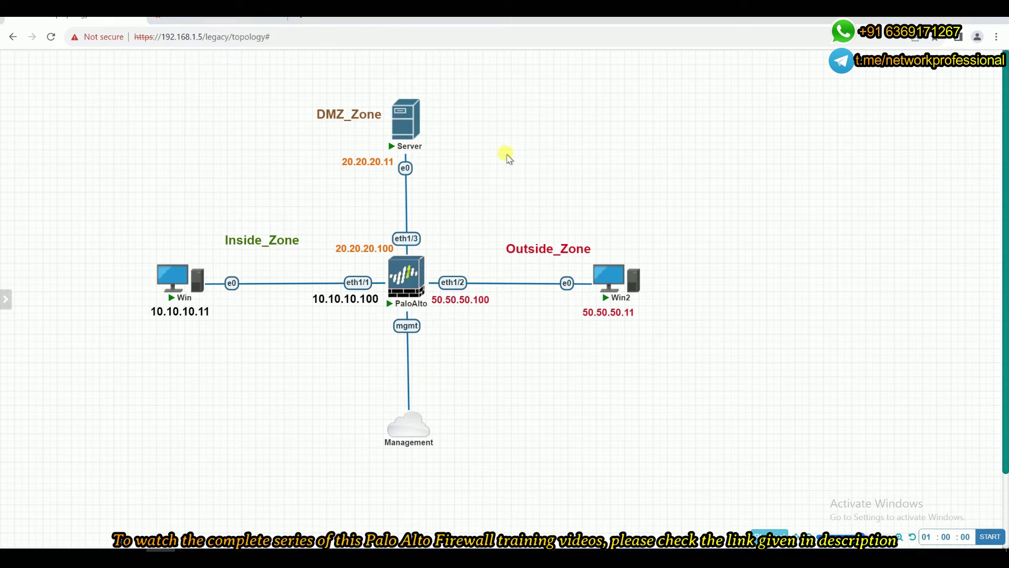
{"action": "mouse_move", "coordinate": [427, 129]}
{"action": "mouse_move", "coordinate": [429, 289]}
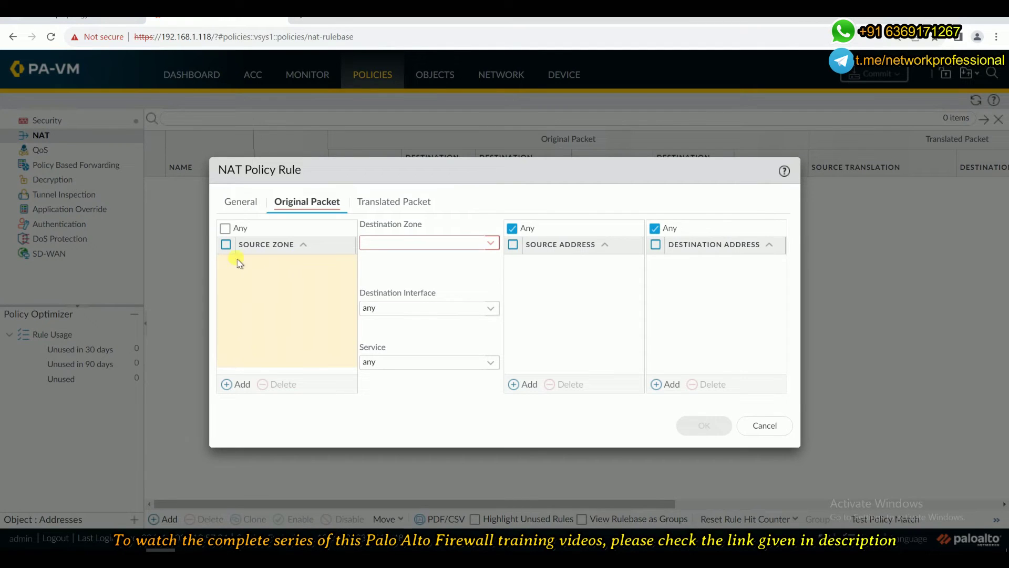
{"action": "left_click", "coordinate": [236, 385]}
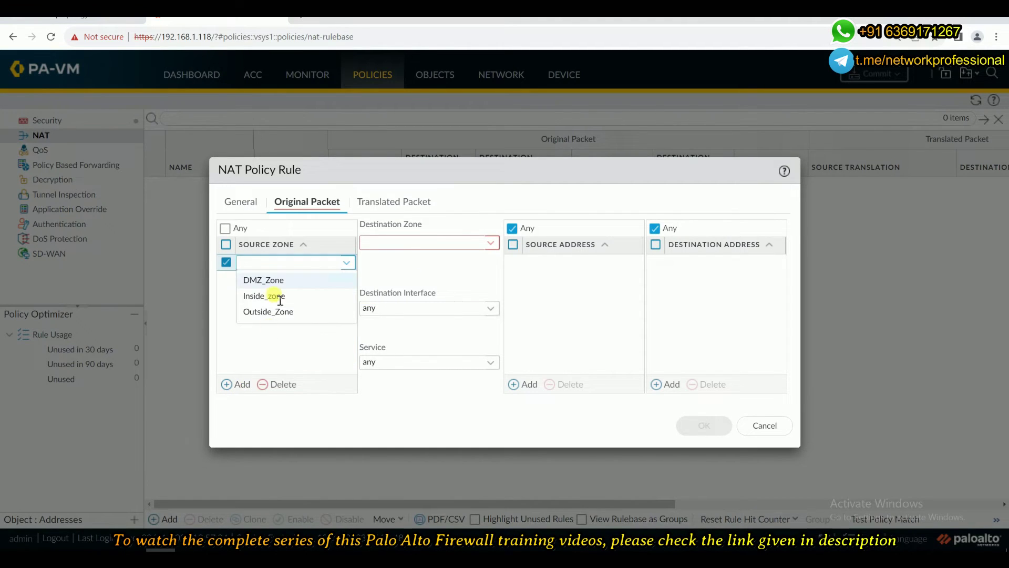
{"action": "left_click", "coordinate": [255, 296]}
{"action": "left_click", "coordinate": [415, 276]}
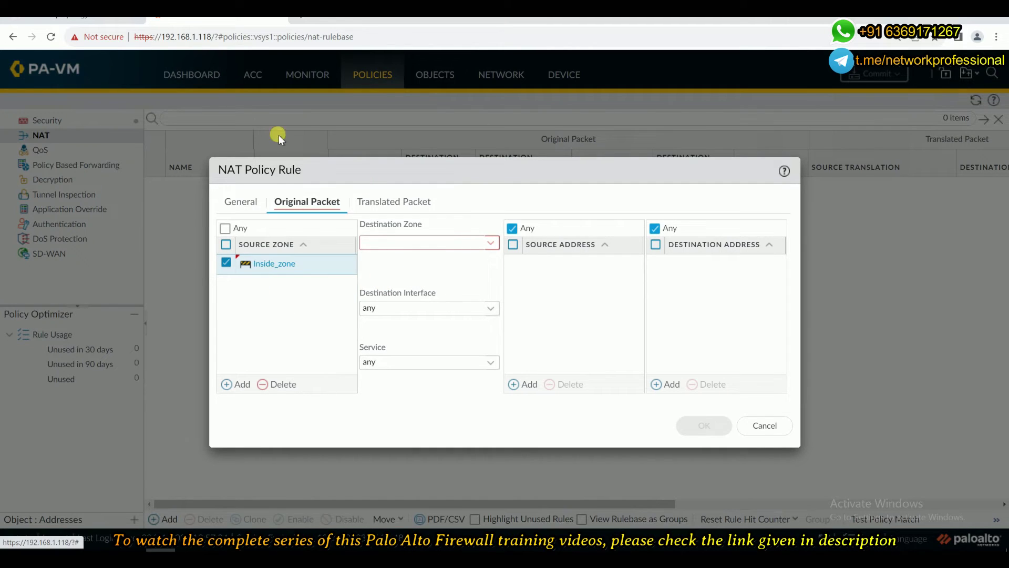
{"action": "left_click", "coordinate": [490, 243]}
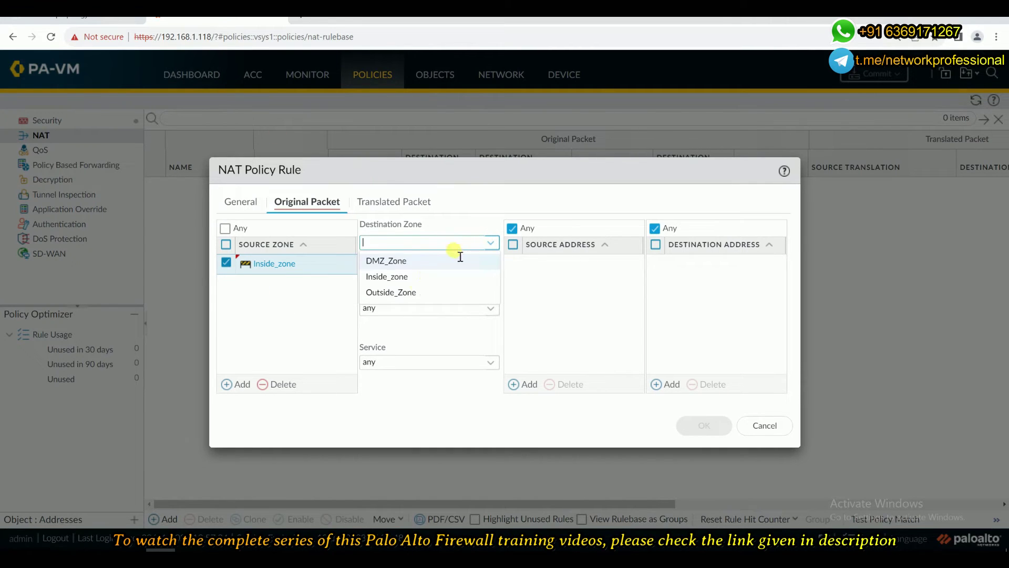
{"action": "left_click", "coordinate": [421, 295]}
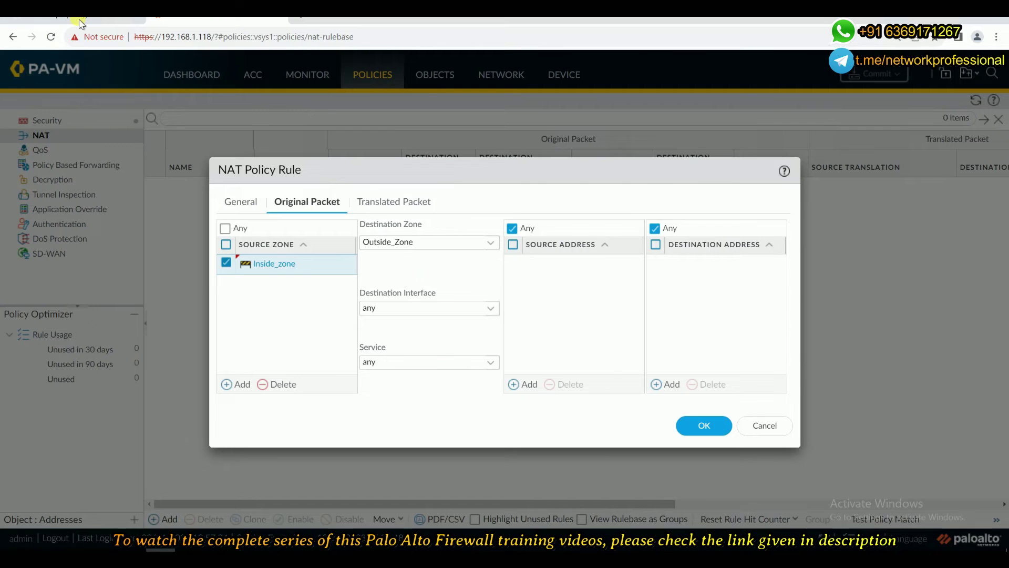
Check the server in the network topology and look at the service choices for the NAT rule's original packet
{"action": "left_click", "coordinate": [80, 21]}
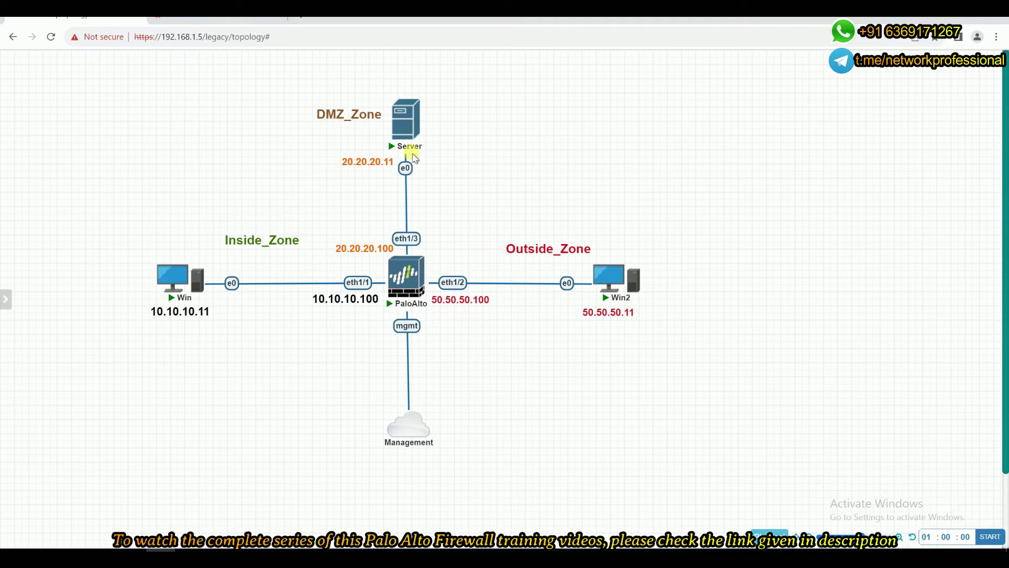
{"action": "mouse_move", "coordinate": [406, 119]}
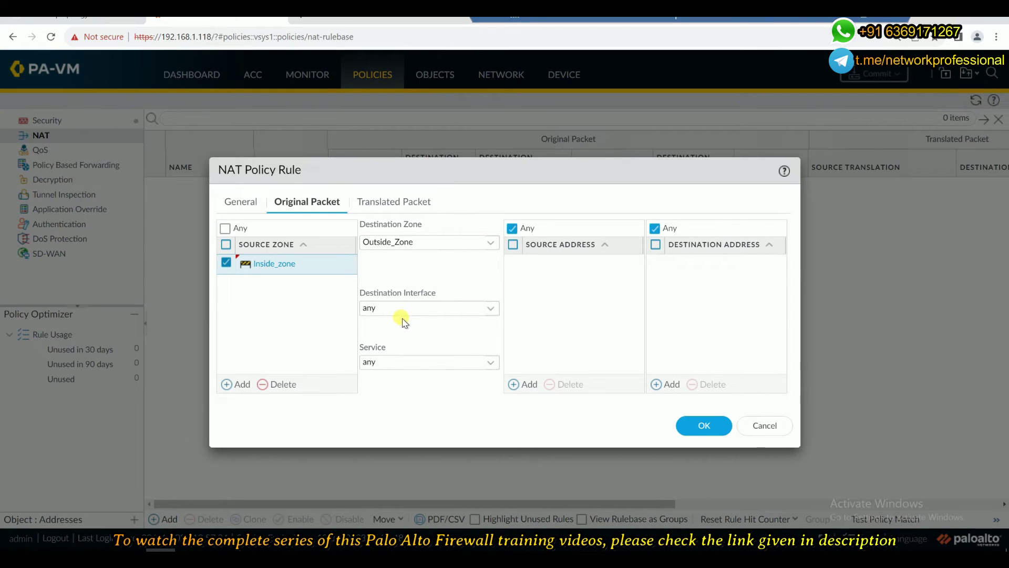
{"action": "left_click", "coordinate": [493, 366]}
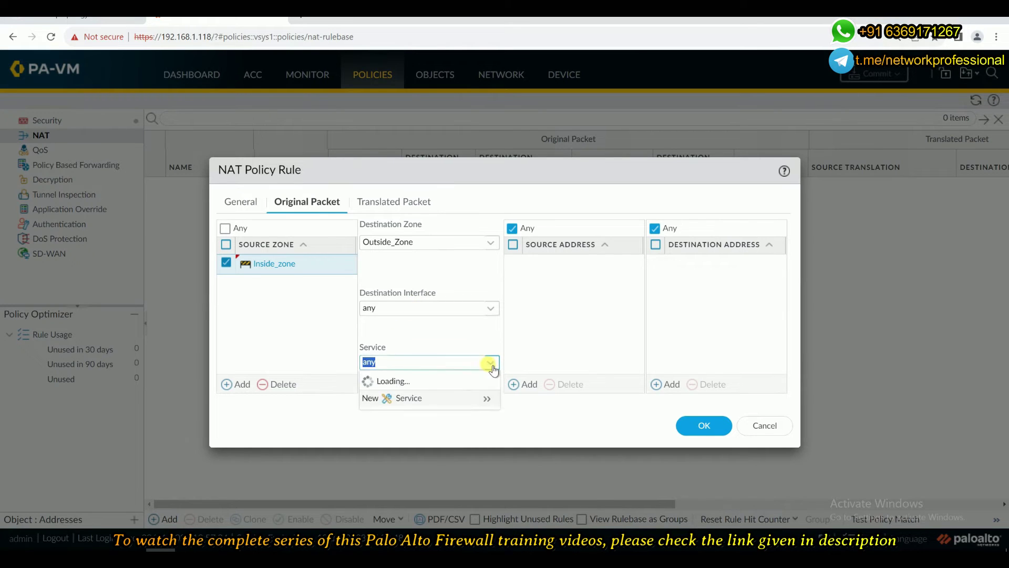
{"action": "left_click", "coordinate": [436, 340]}
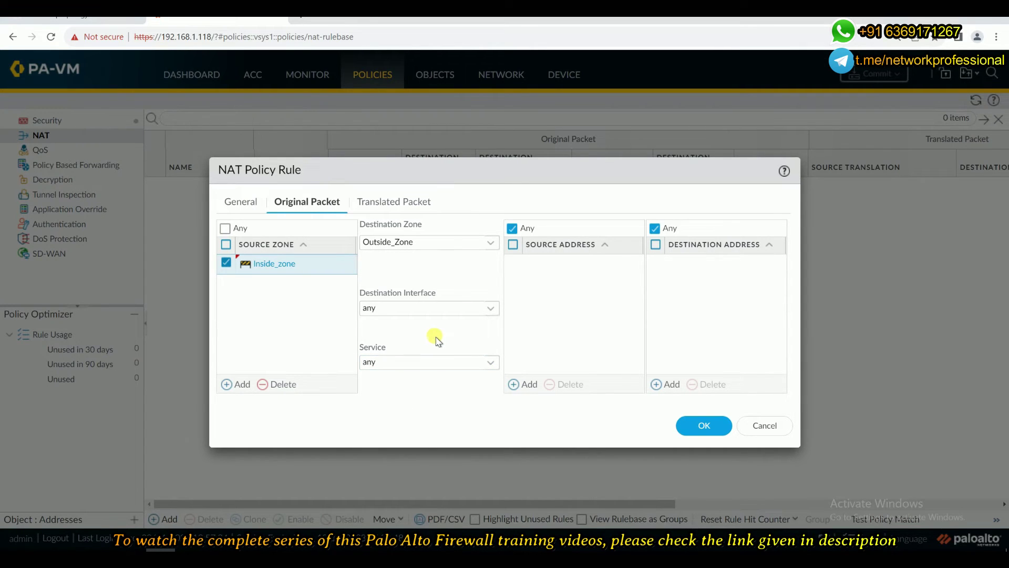
Add 10.10.10.11/32 as the original packet's source address and 50.50.50.100 as its destination address
{"action": "left_click", "coordinate": [525, 389]}
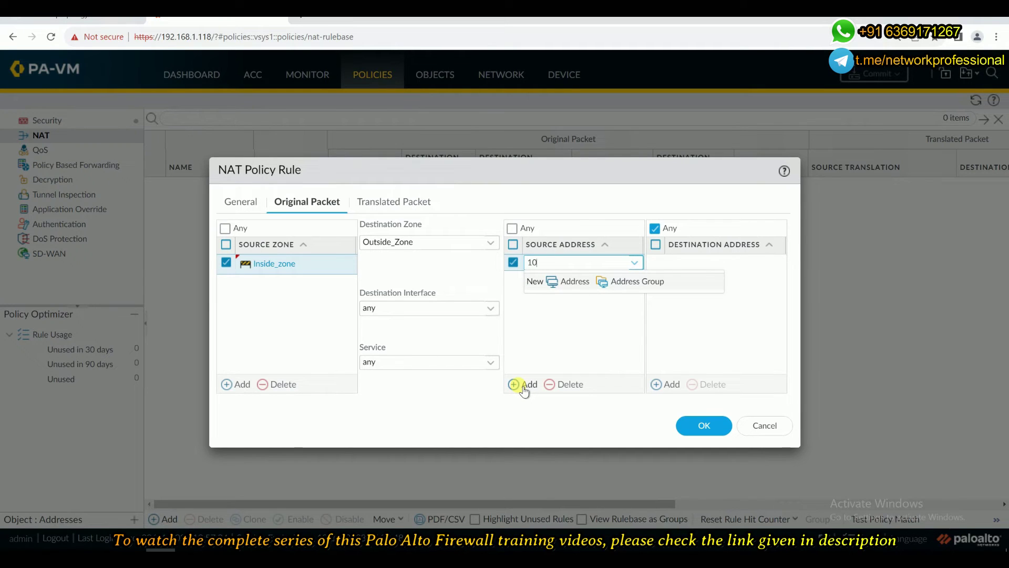
{"action": "type", "text": "10.10.10.11/32"}
{"action": "left_click", "coordinate": [563, 321]}
{"action": "key", "text": "ctrl+Tab"}
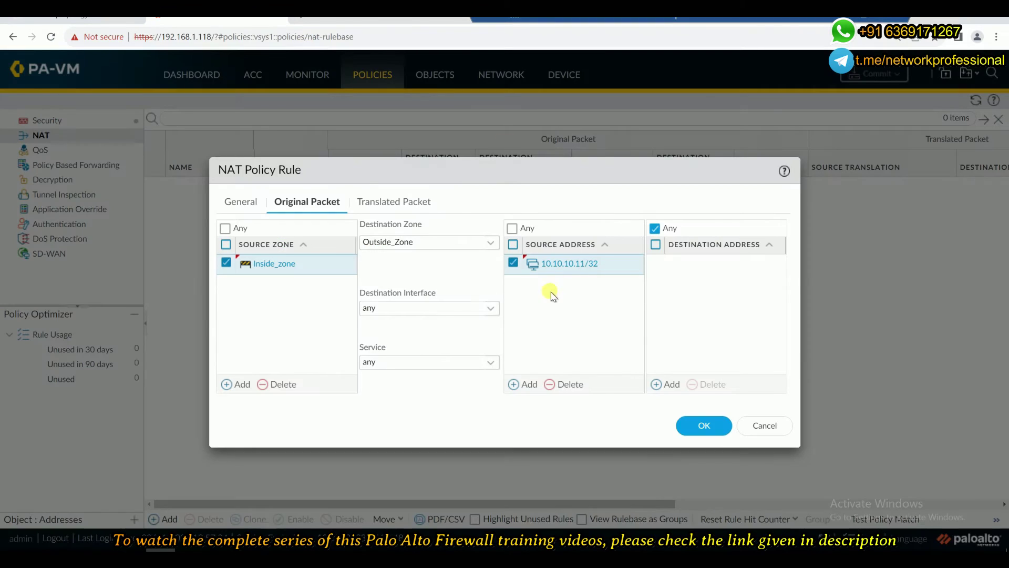
{"action": "left_click", "coordinate": [669, 385]}
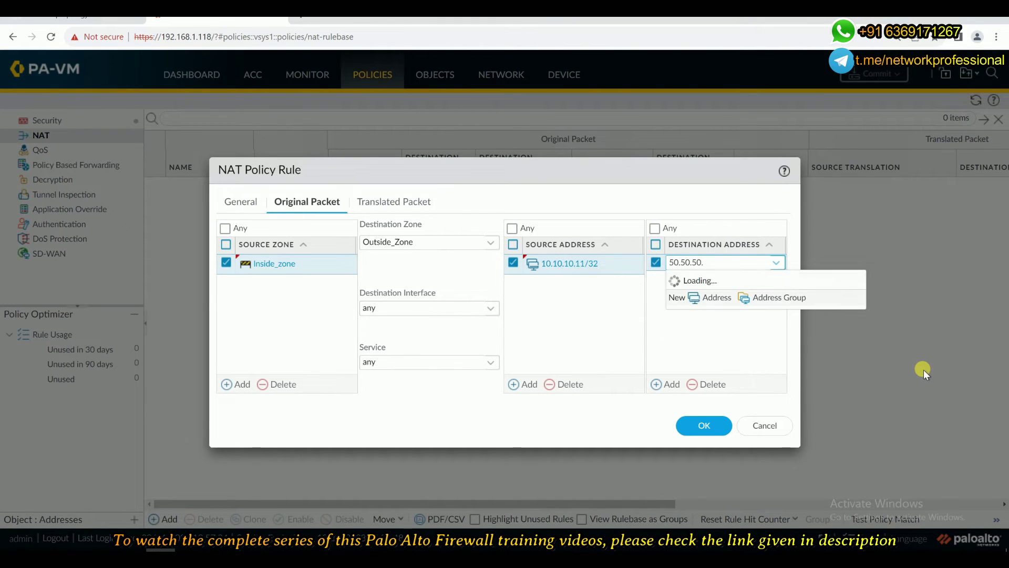
{"action": "type", "text": "00"}
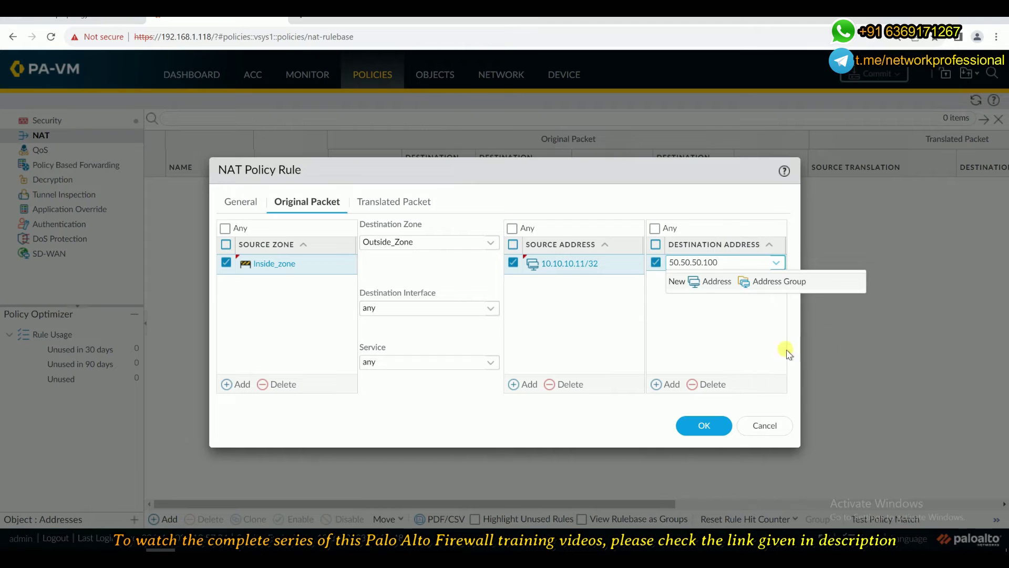
{"action": "left_click", "coordinate": [763, 345]}
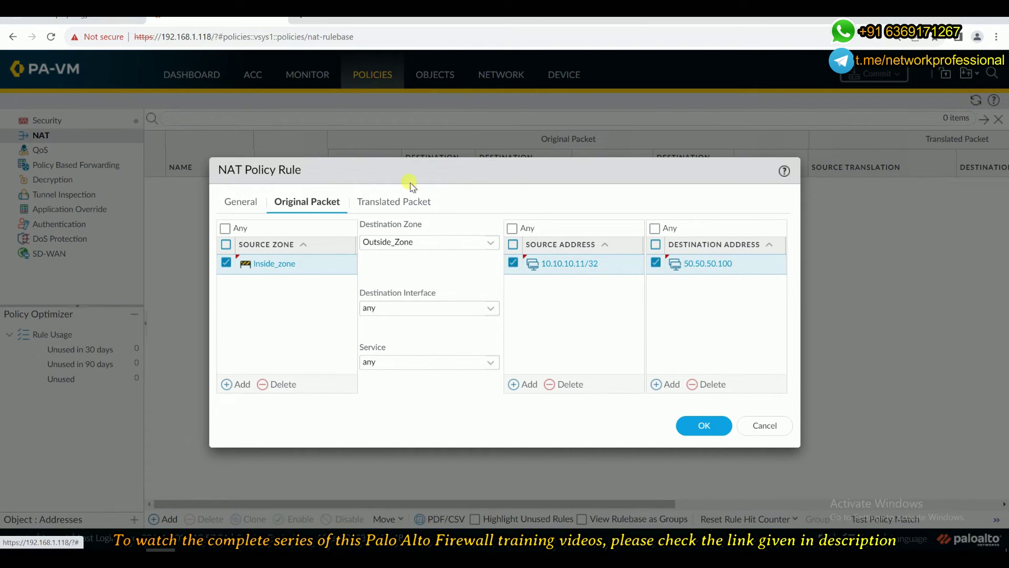
Examine the translation types offered for source and destination addresses in the NAT rule's translated packet settings
{"action": "left_click", "coordinate": [403, 208]}
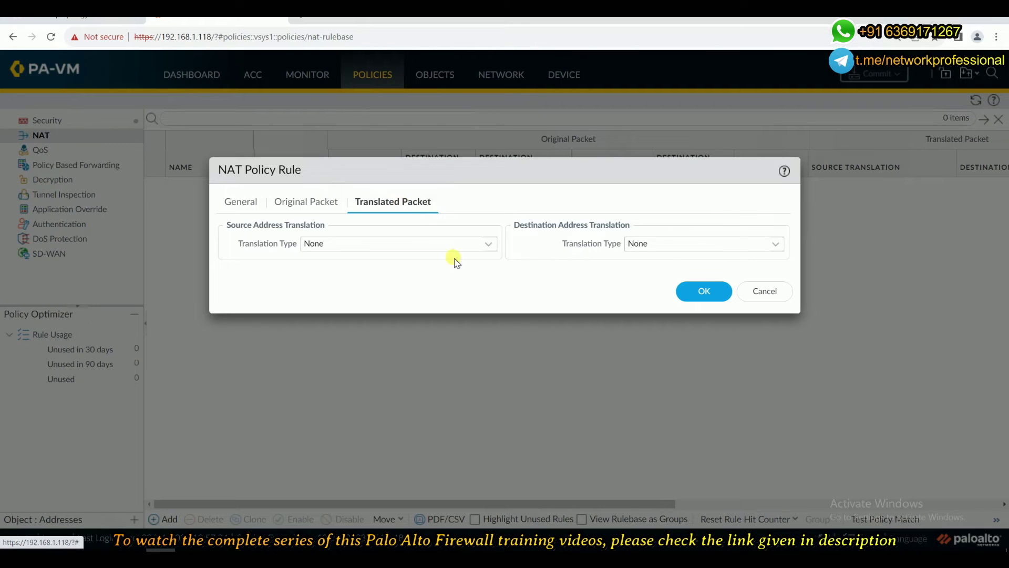
{"action": "left_click", "coordinate": [487, 245]}
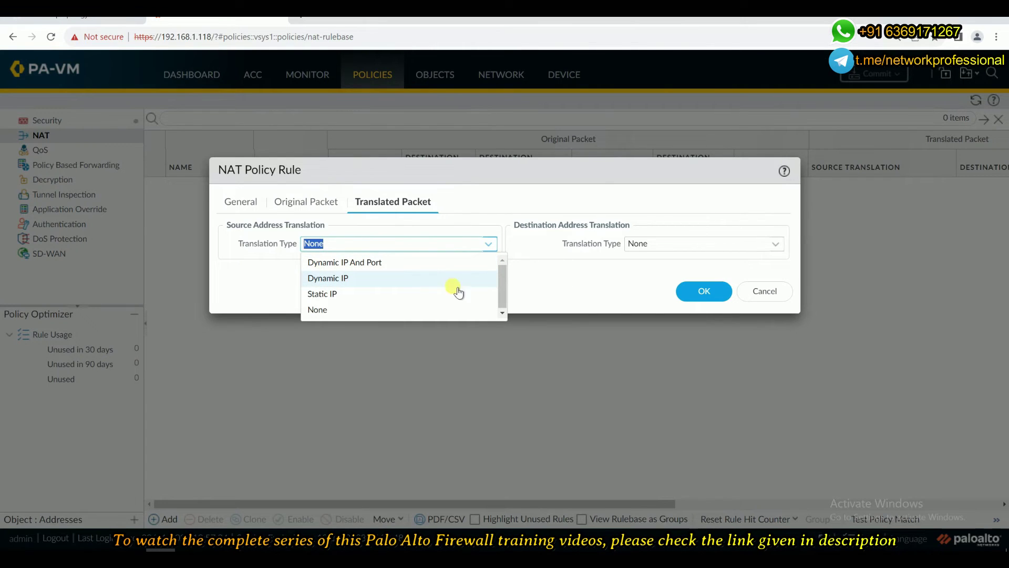
{"action": "left_click", "coordinate": [775, 243]}
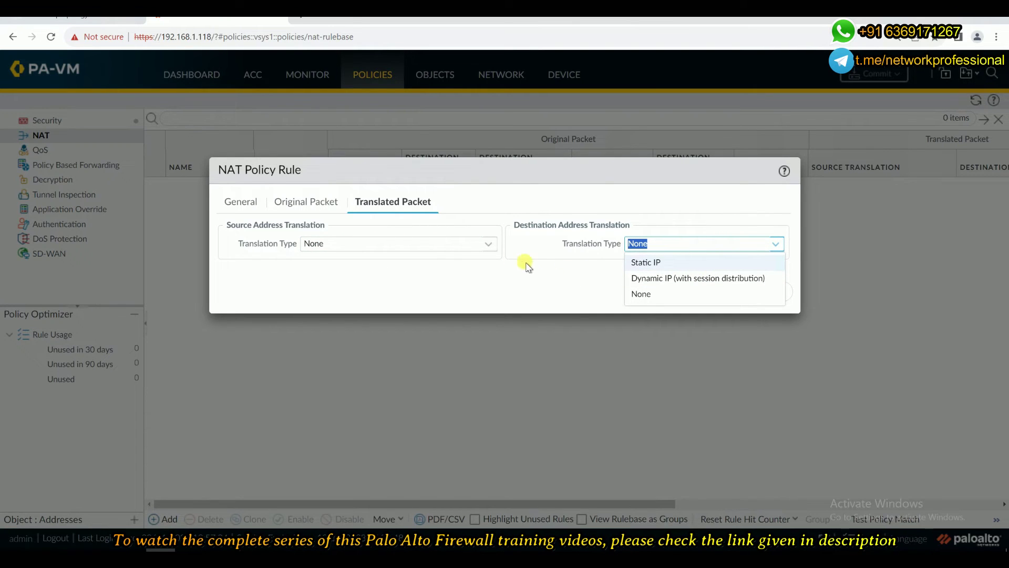
{"action": "left_click", "coordinate": [510, 297]}
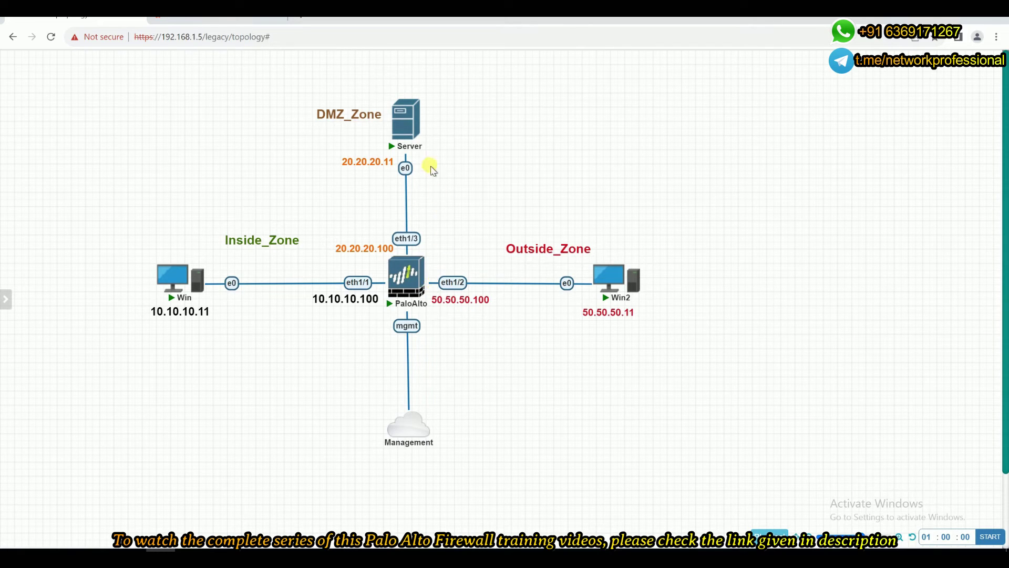
Set the NAT rule's destination address translation to Static IP with translated address 20.20.20.11
{"action": "mouse_move", "coordinate": [421, 146]}
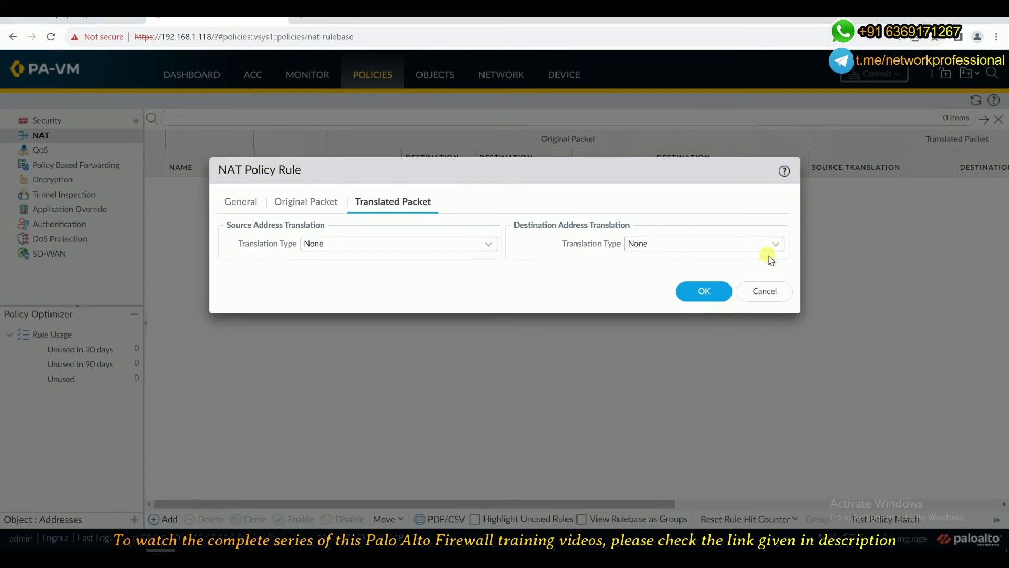
{"action": "left_click", "coordinate": [776, 247]}
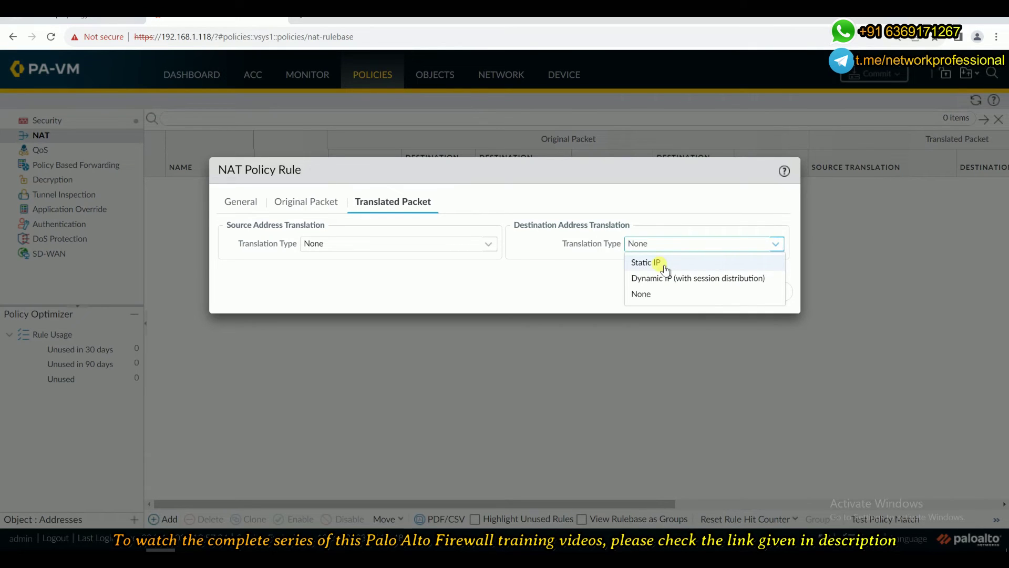
{"action": "left_click", "coordinate": [664, 266]}
{"action": "left_click", "coordinate": [665, 265]}
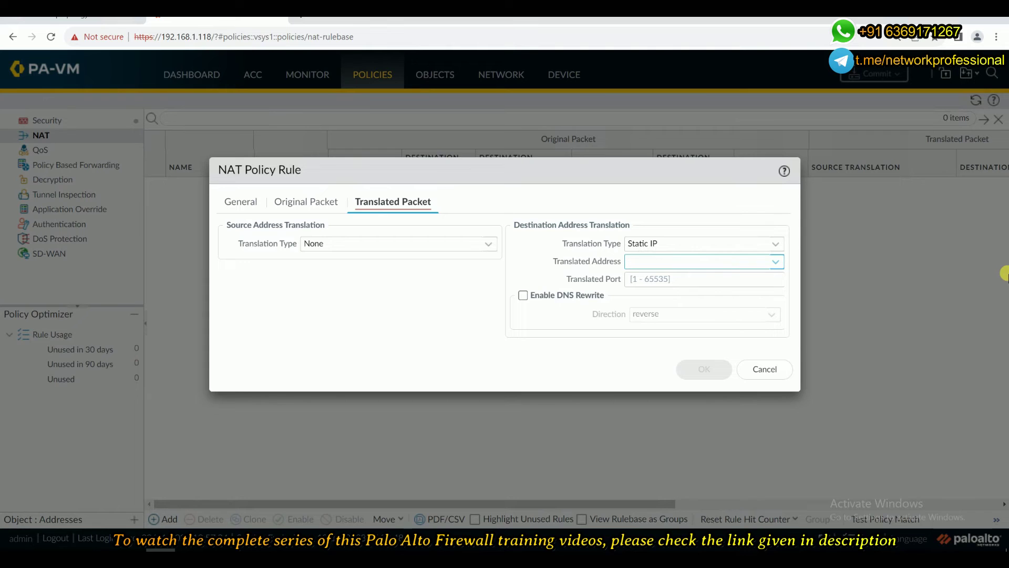
{"action": "type", "text": "20"}
{"action": "key", "text": "Return"}
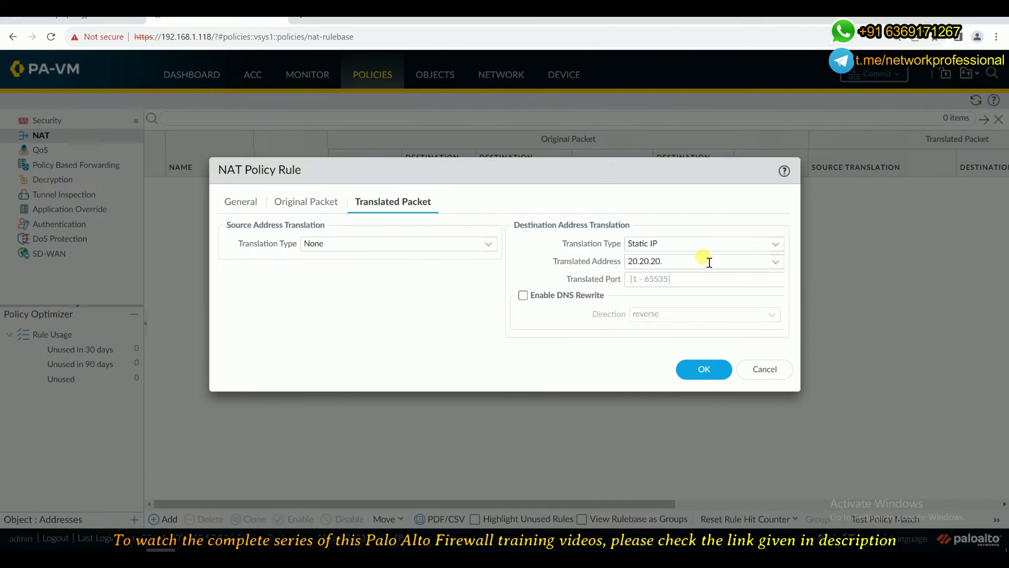
{"action": "left_click", "coordinate": [727, 260]}
{"action": "left_click", "coordinate": [728, 260]}
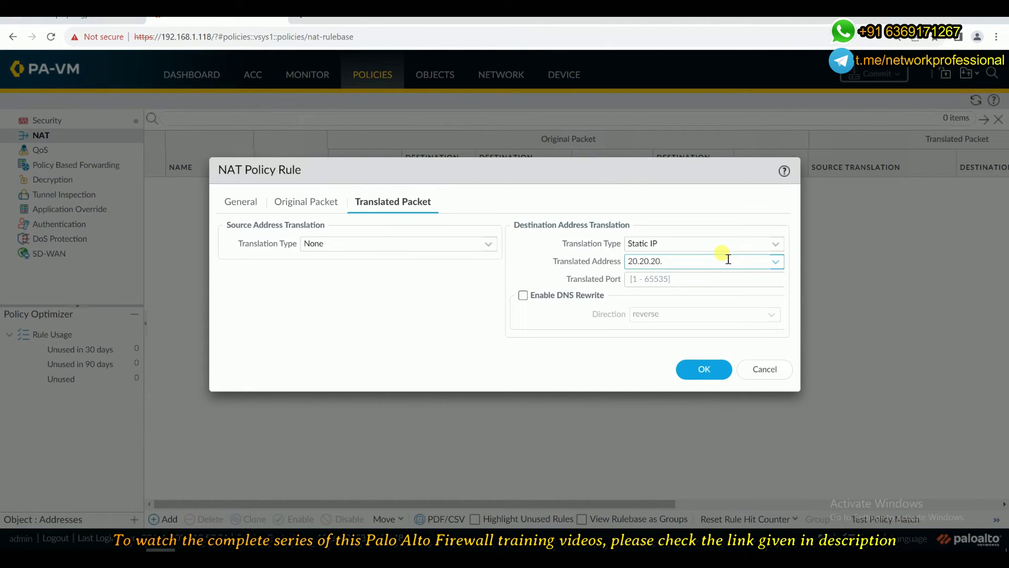
{"action": "type", "text": "11"}
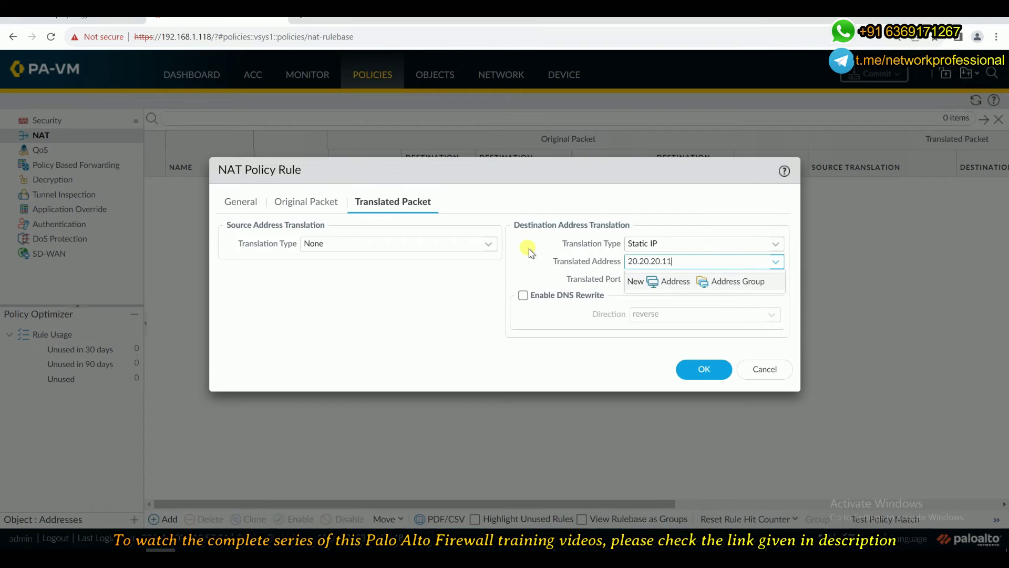
{"action": "key", "text": "shift+Tab"}
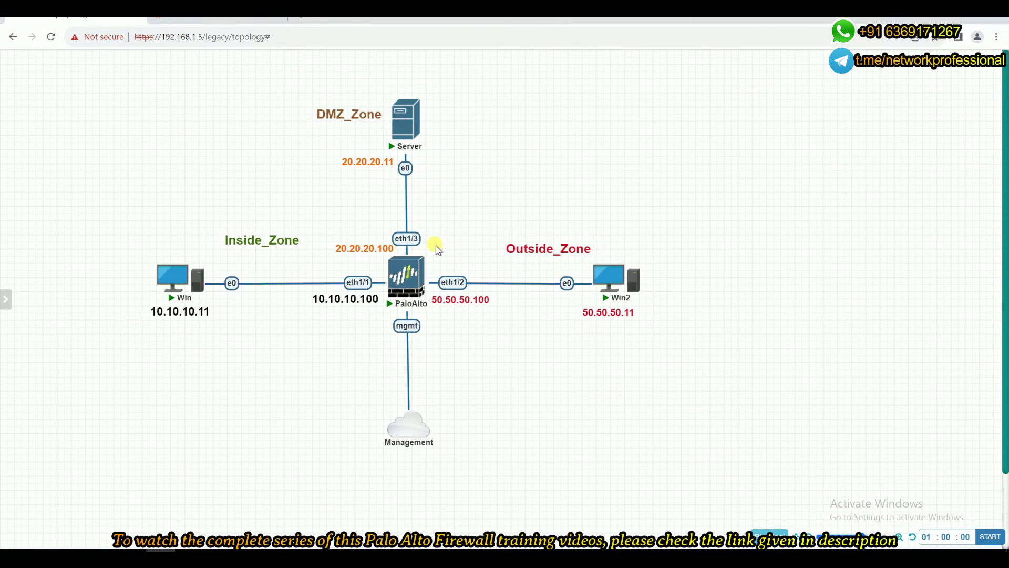
Set source address translation to Dynamic IP And Port, using the Interface Address of ethernet1/3 with IP address 20.20.20.100/24
{"action": "mouse_move", "coordinate": [407, 276]}
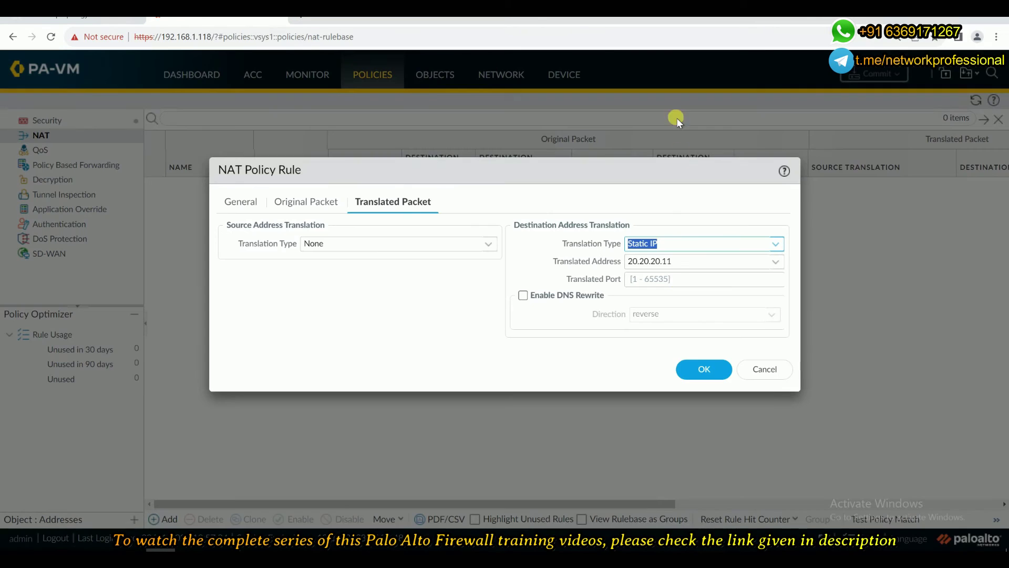
{"action": "left_click", "coordinate": [488, 246]}
{"action": "left_click", "coordinate": [339, 263]}
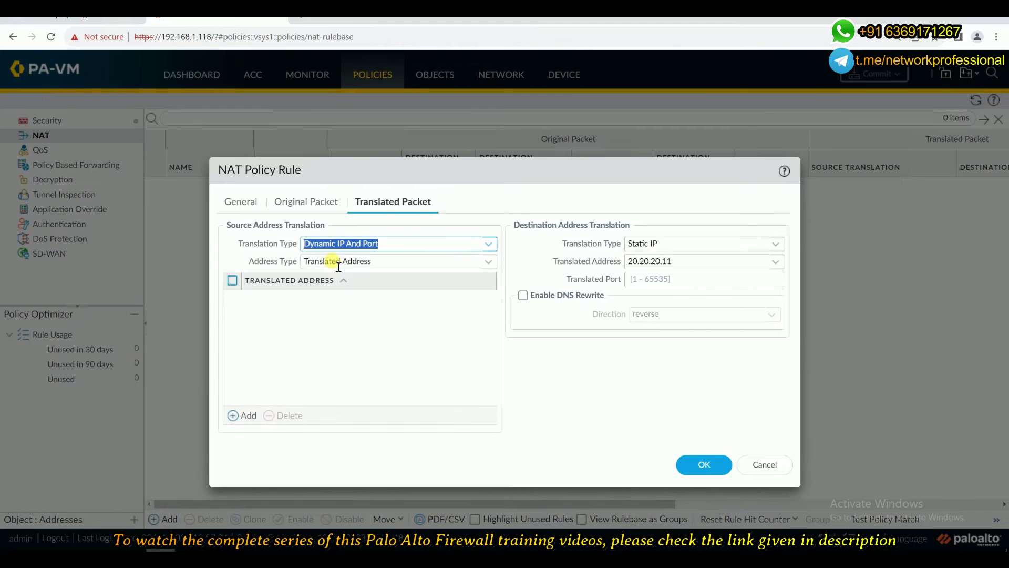
{"action": "left_click", "coordinate": [487, 261]}
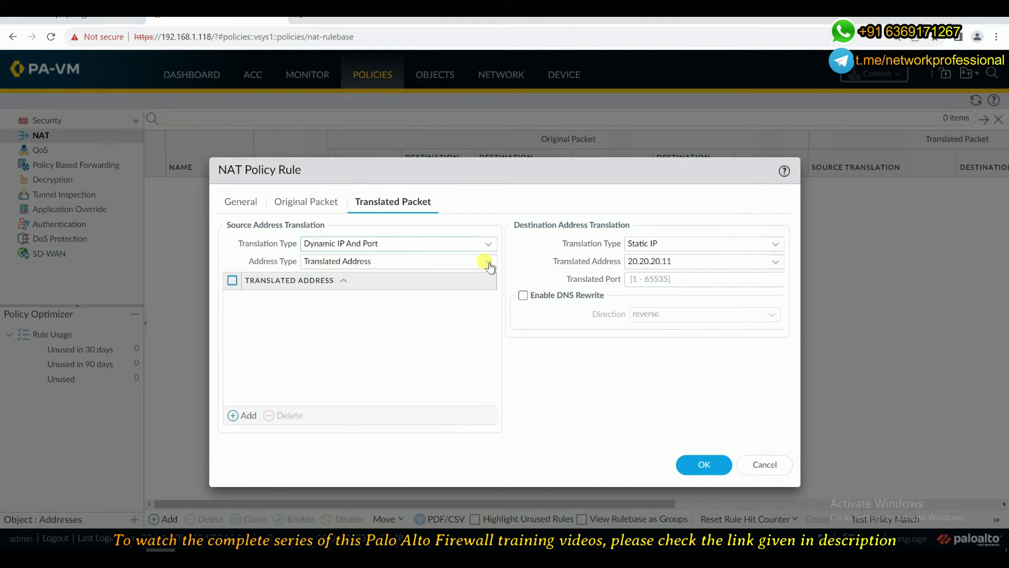
{"action": "left_click", "coordinate": [368, 296]}
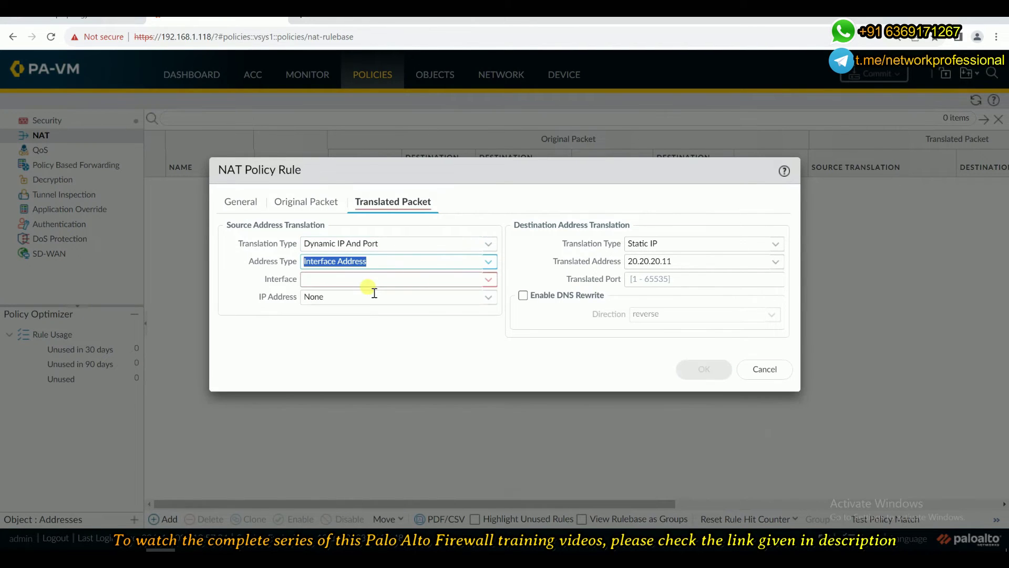
{"action": "left_click", "coordinate": [488, 280]}
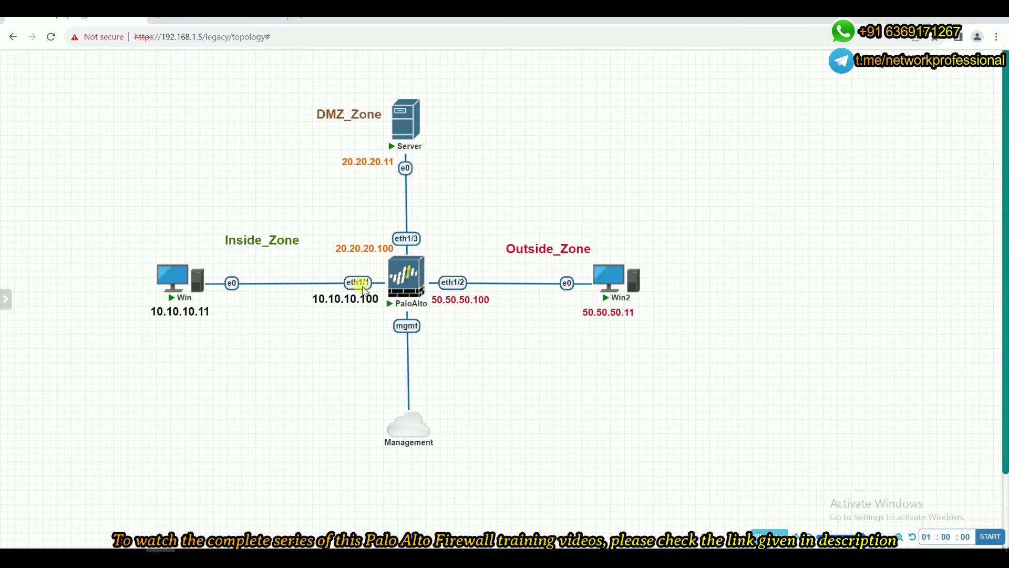
{"action": "mouse_move", "coordinate": [419, 271]}
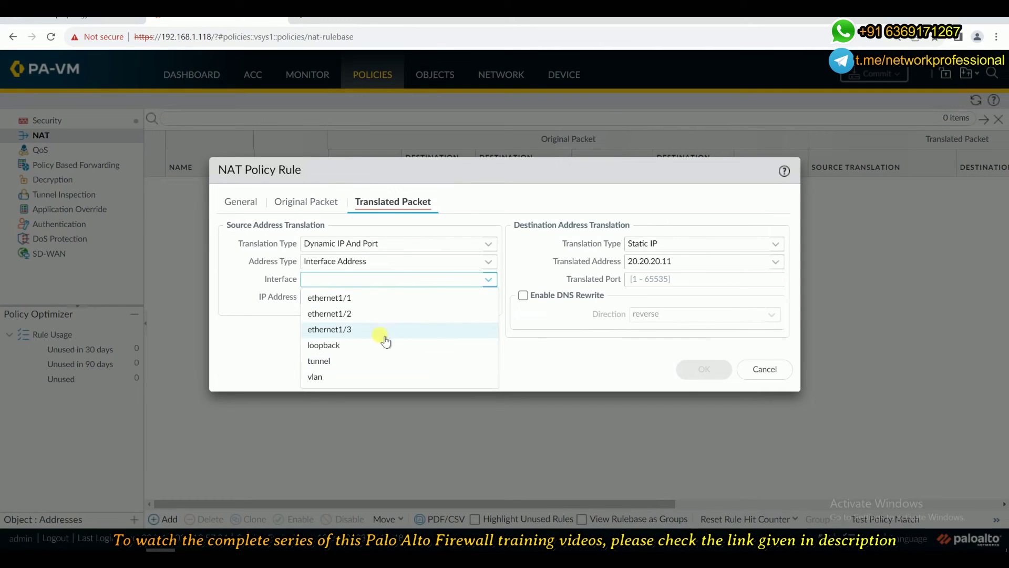
{"action": "left_click", "coordinate": [381, 328]}
{"action": "left_click", "coordinate": [487, 296]}
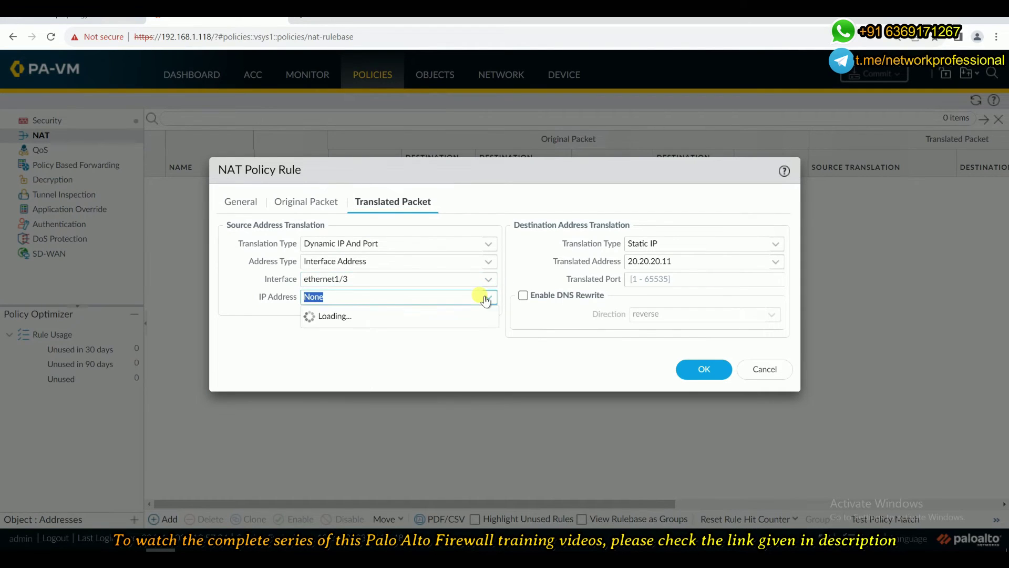
{"action": "left_click", "coordinate": [350, 330]}
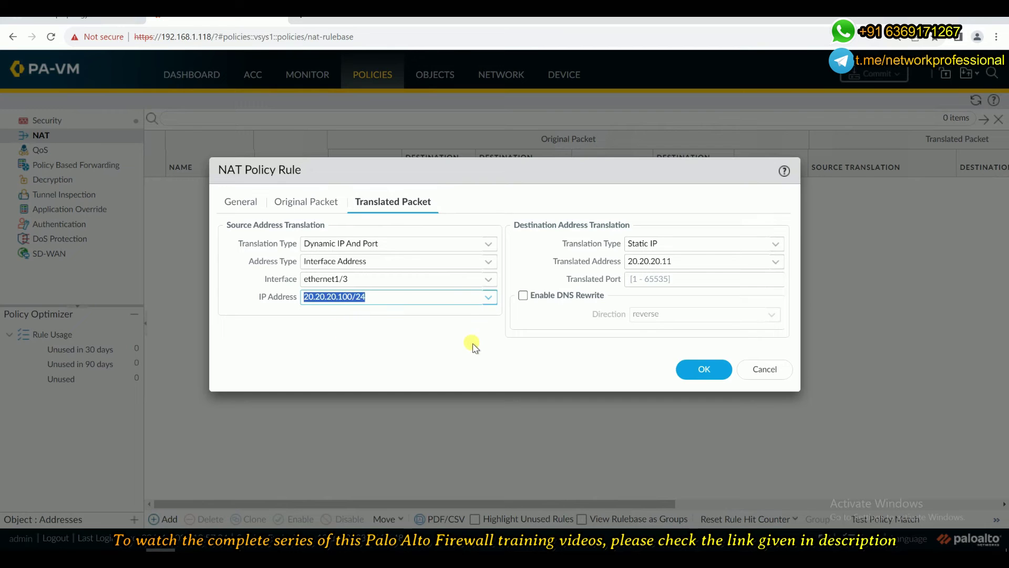
{"action": "left_click", "coordinate": [697, 374]}
Review the NAT rule's original and translated packet settings against the zones and addresses in the network topology
{"action": "left_click", "coordinate": [305, 202]}
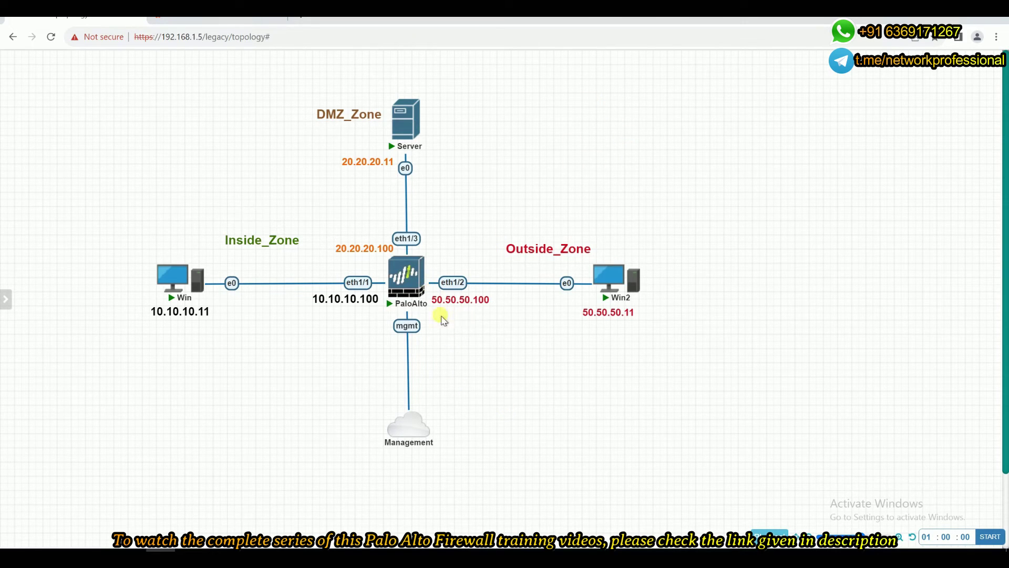
{"action": "mouse_move", "coordinate": [190, 253]}
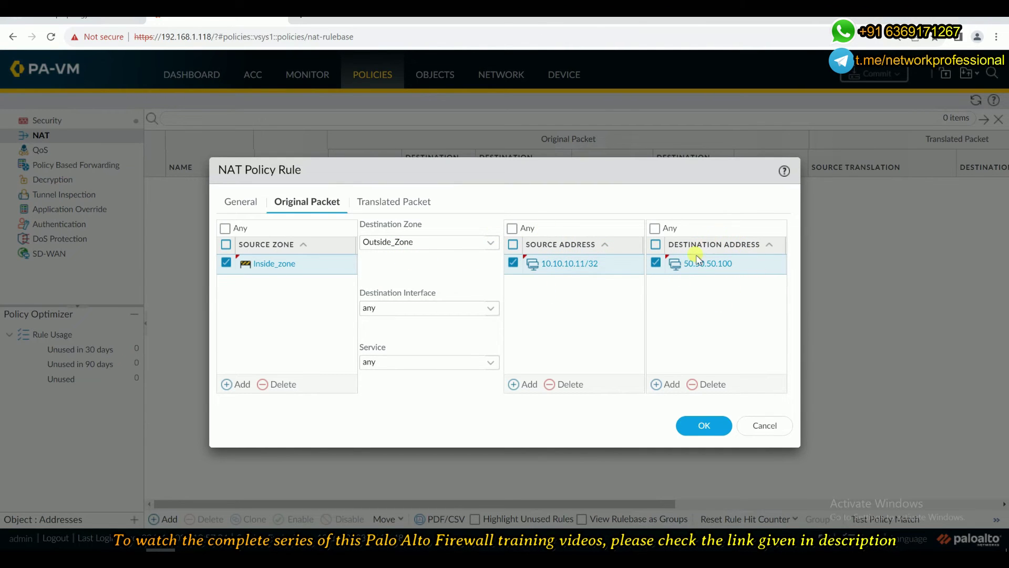
{"action": "left_click", "coordinate": [375, 204]}
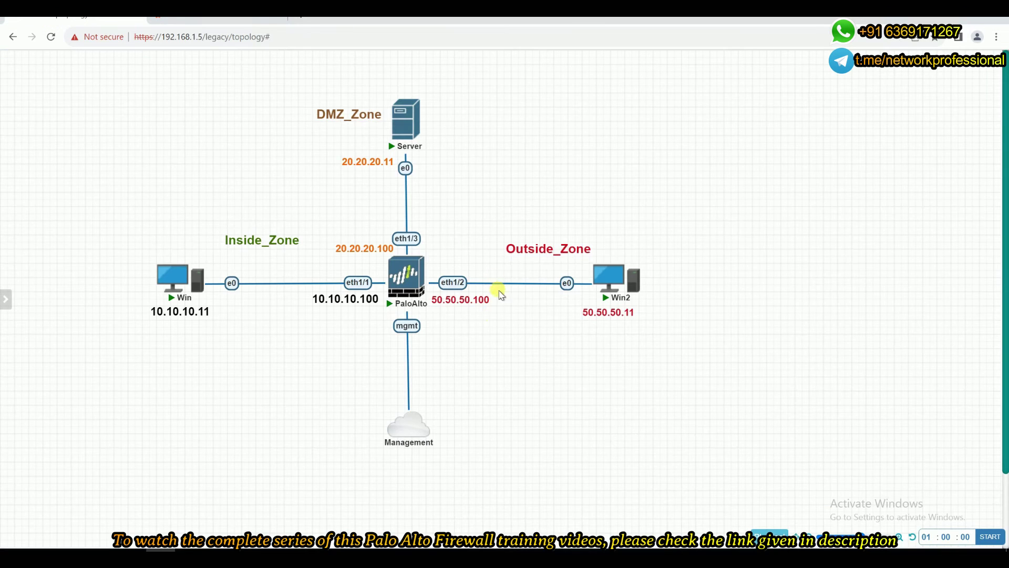
{"action": "left_click", "coordinate": [126, 21]}
{"action": "mouse_move", "coordinate": [415, 136]}
{"action": "mouse_move", "coordinate": [367, 235]}
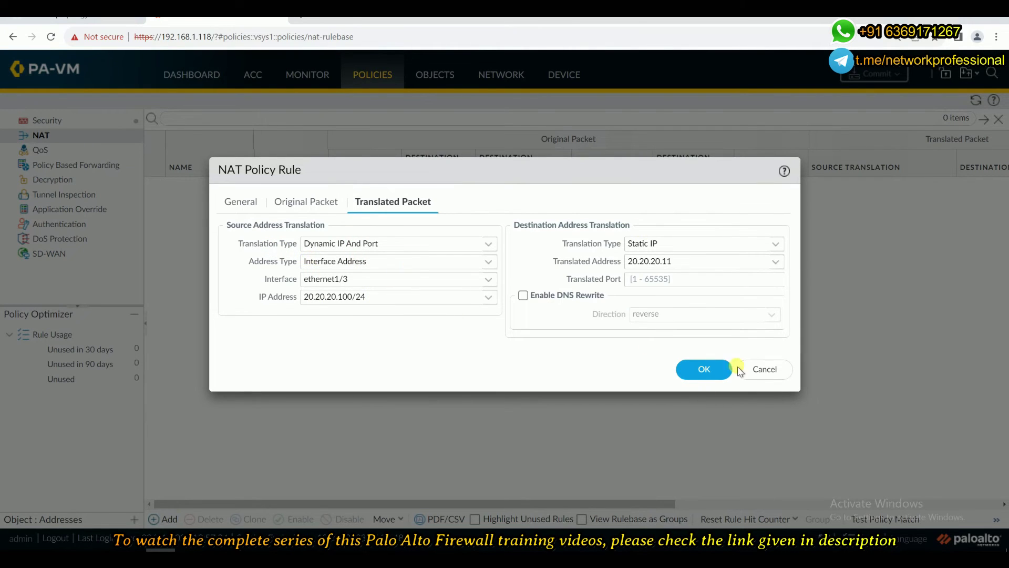
Save the NAT policy rule and commit all changes to the firewall
{"action": "left_click", "coordinate": [709, 368]}
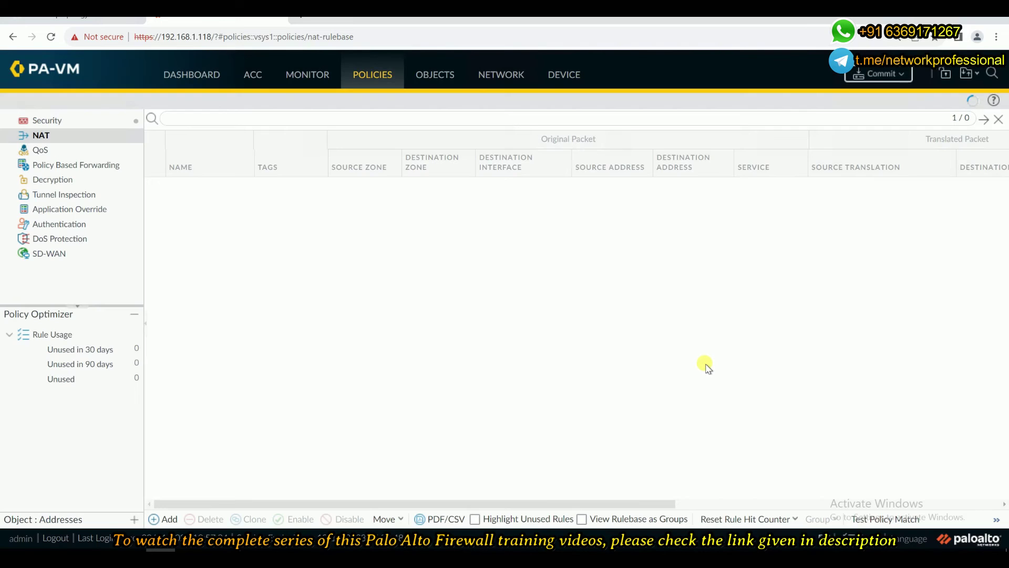
{"action": "left_click", "coordinate": [860, 76]}
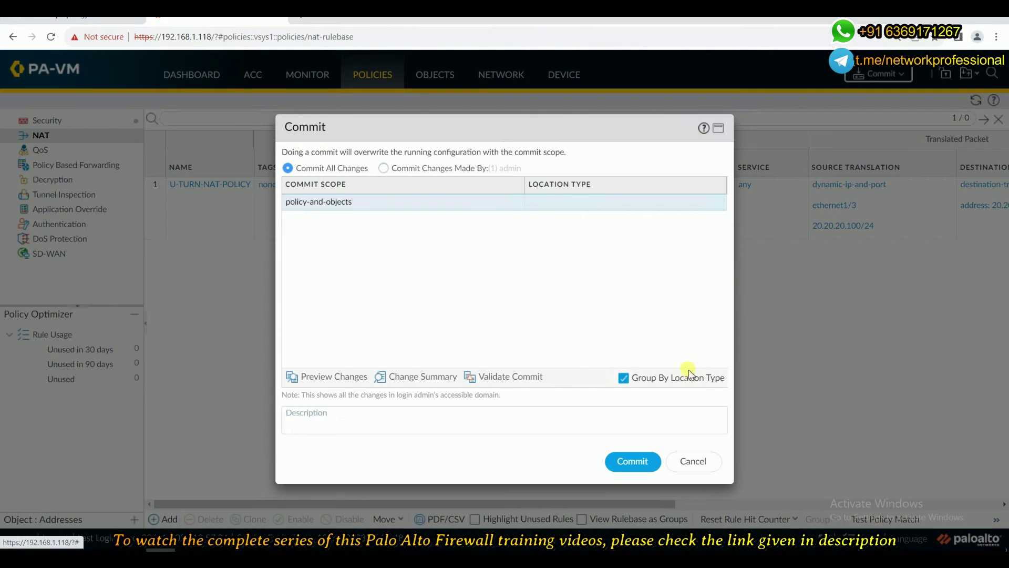
{"action": "left_click", "coordinate": [626, 468]}
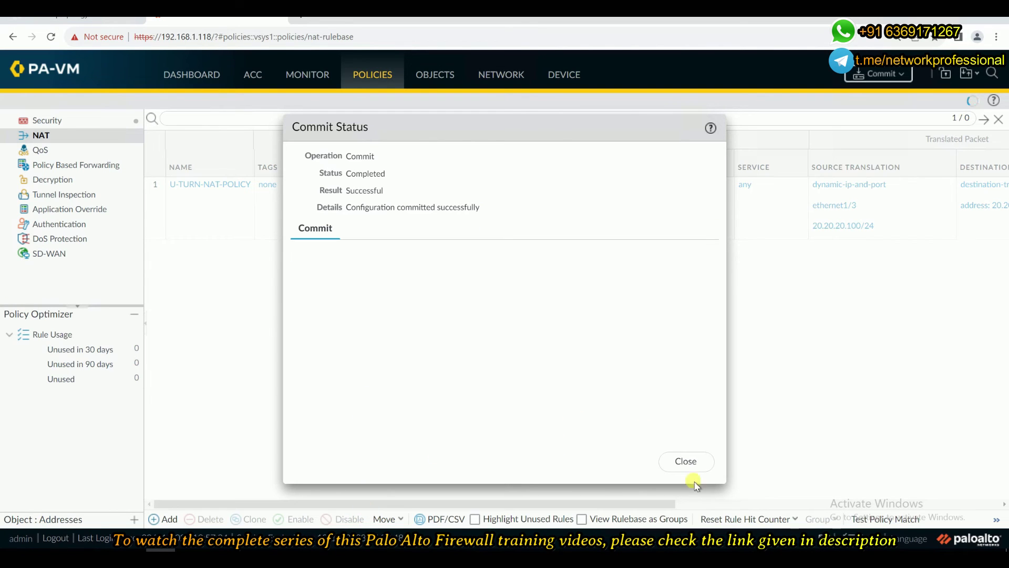
{"action": "left_click", "coordinate": [687, 462]}
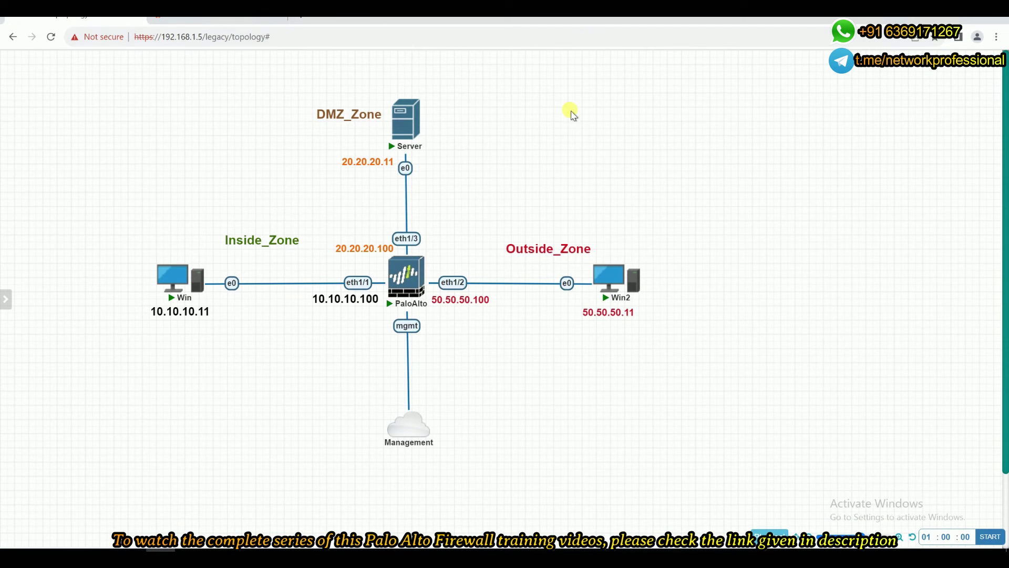
In the network topology, start a Wireshark capture on the PaloAlto node's eth1/1 interface and minimize its console window
{"action": "right_click", "coordinate": [400, 272]}
{"action": "left_click", "coordinate": [423, 442]}
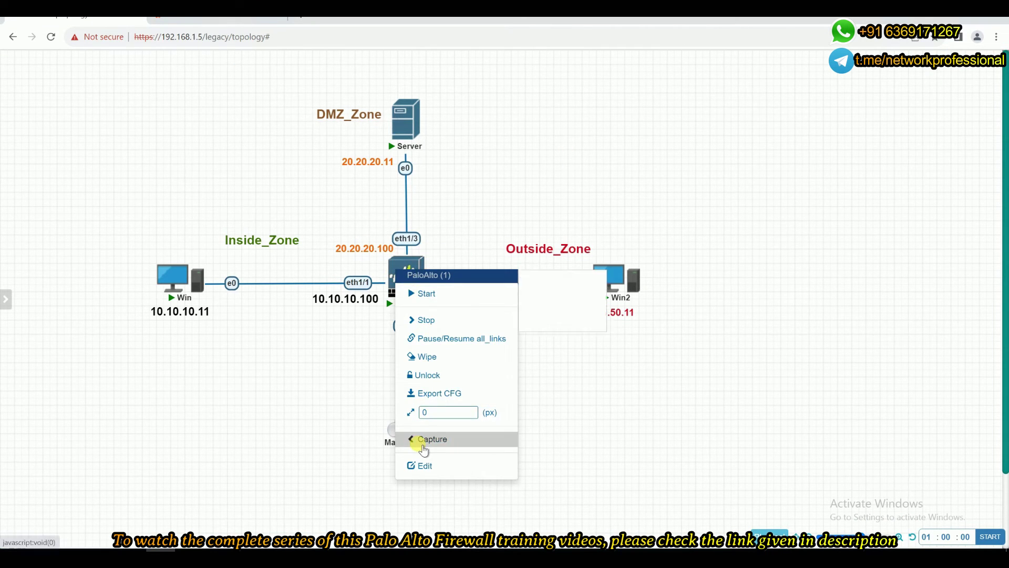
{"action": "left_click", "coordinate": [546, 278]}
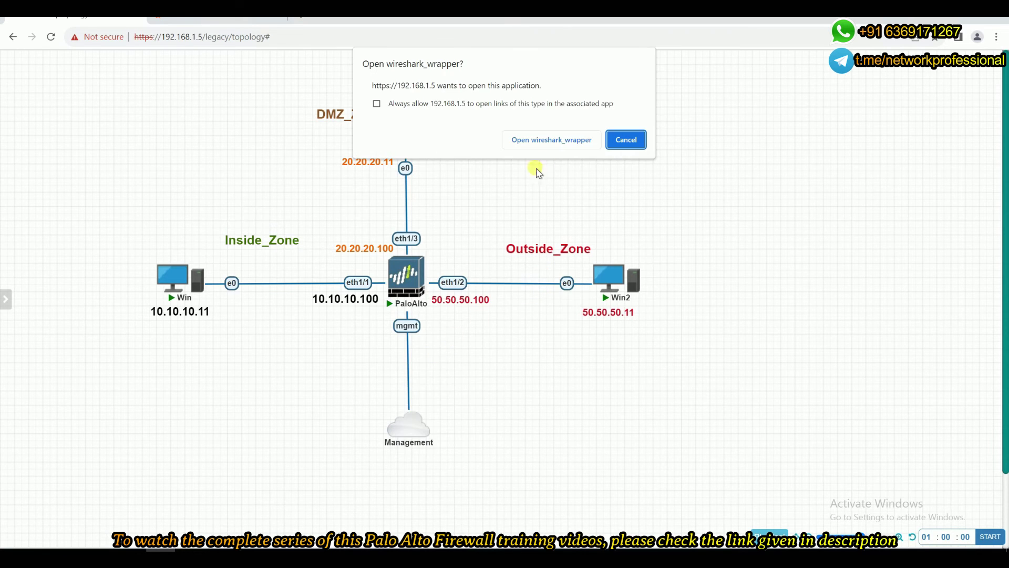
{"action": "left_click", "coordinate": [553, 140]}
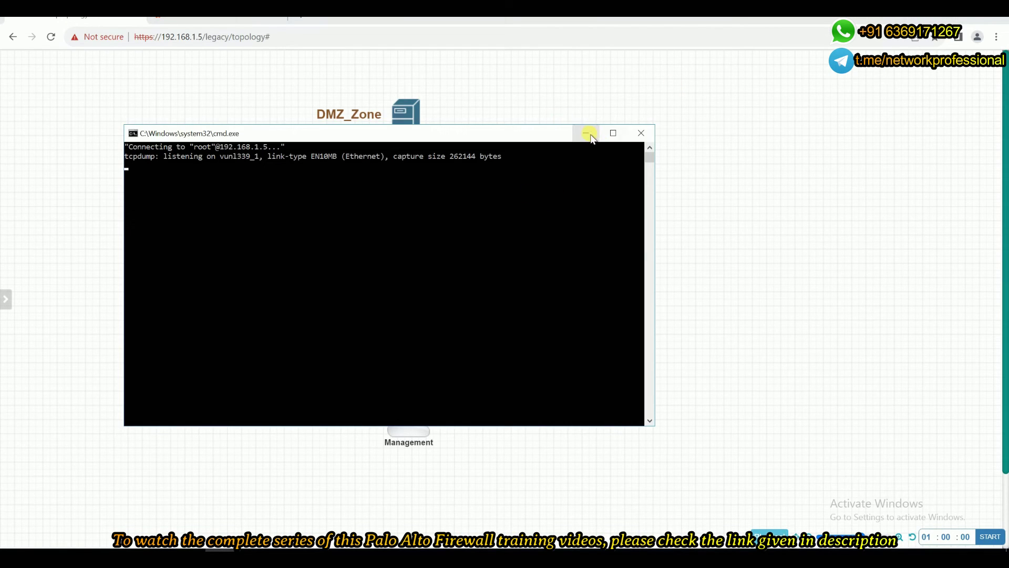
{"action": "left_click", "coordinate": [586, 133]}
Start another Wireshark capture on the PaloAlto node's eth1/3 interface and minimize its console window
{"action": "left_click", "coordinate": [401, 282]}
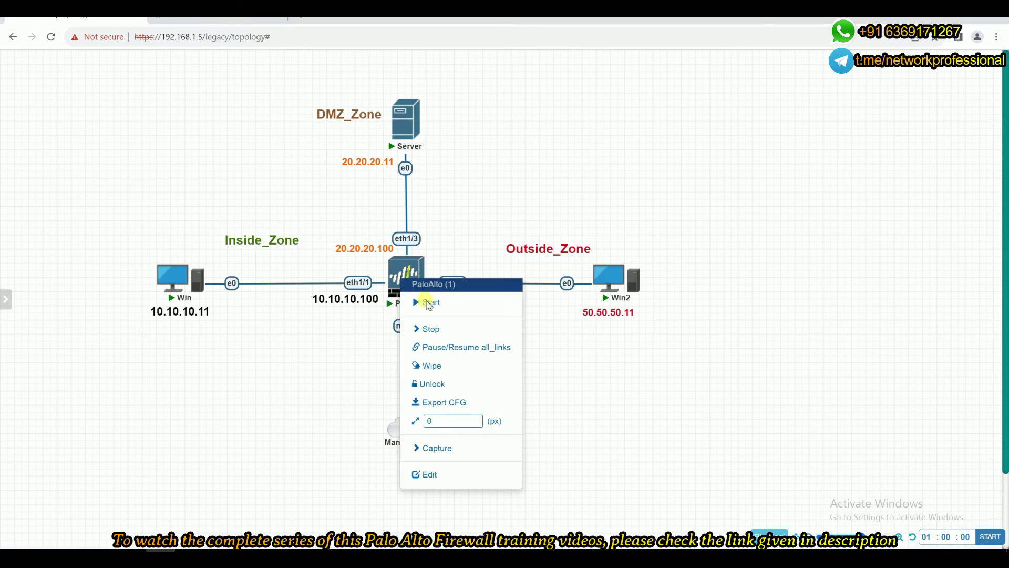
{"action": "mouse_move", "coordinate": [447, 453]}
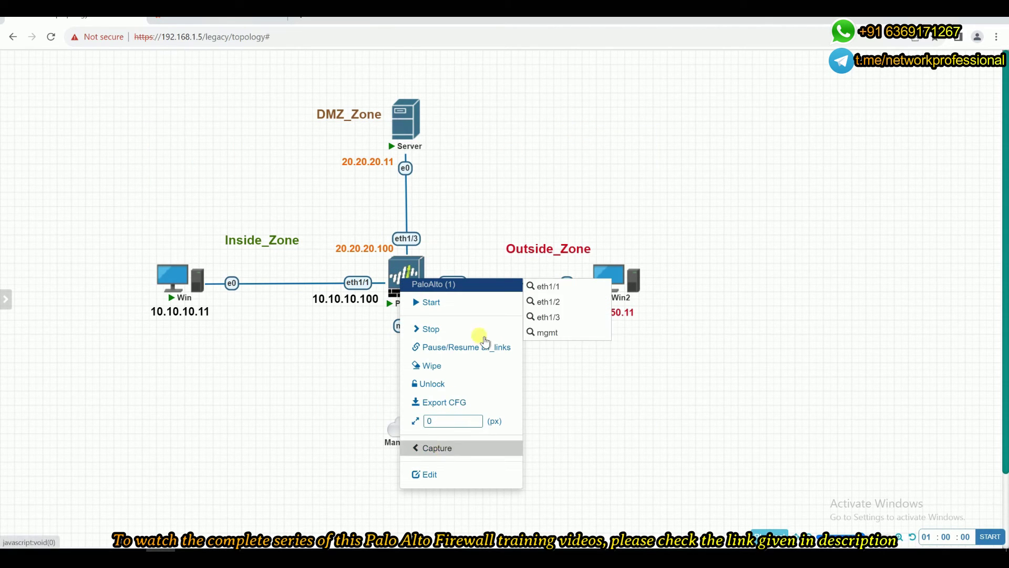
{"action": "left_click", "coordinate": [546, 316]}
{"action": "left_click", "coordinate": [560, 141]}
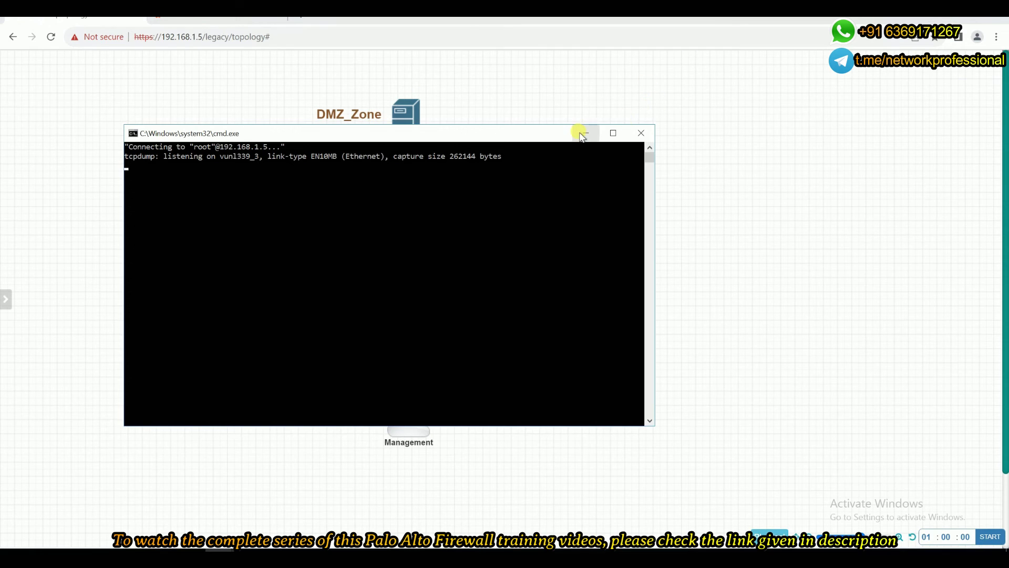
{"action": "left_click", "coordinate": [583, 135]}
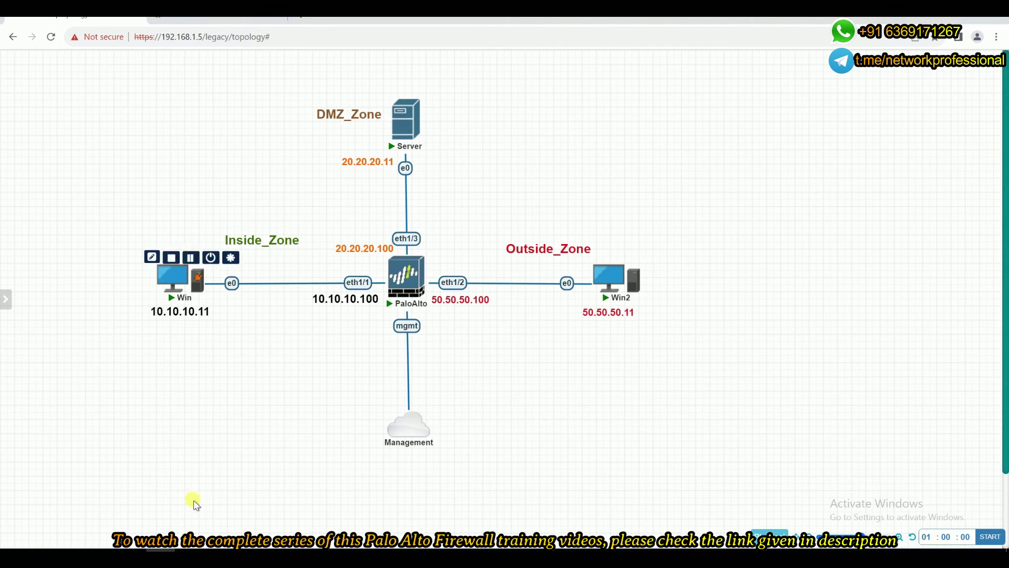
Bring up the Server virtual machine's console, check Apache in the XAMPP control panel, and minimize the console
{"action": "mouse_move", "coordinate": [190, 552]}
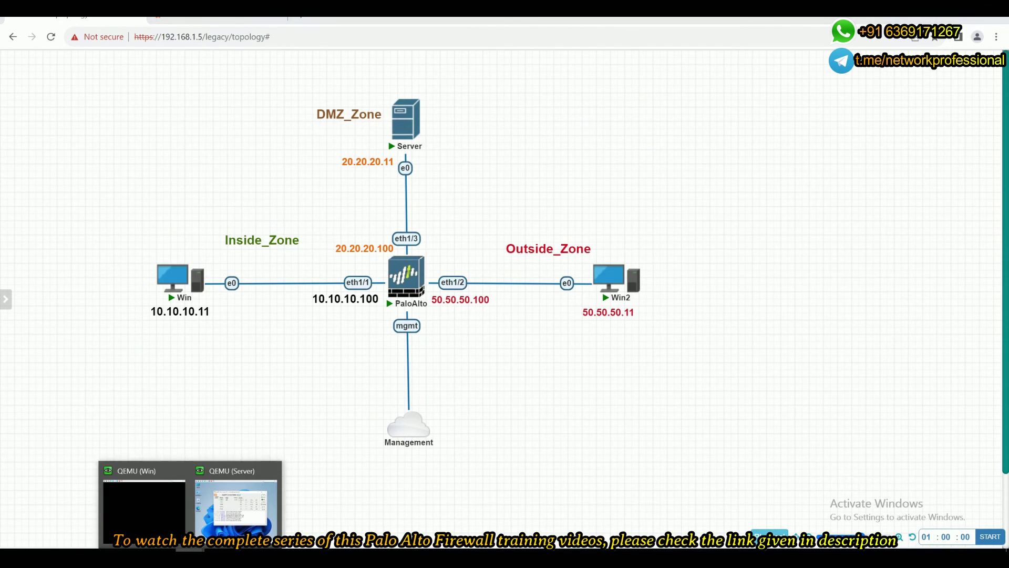
{"action": "left_click", "coordinate": [226, 484]}
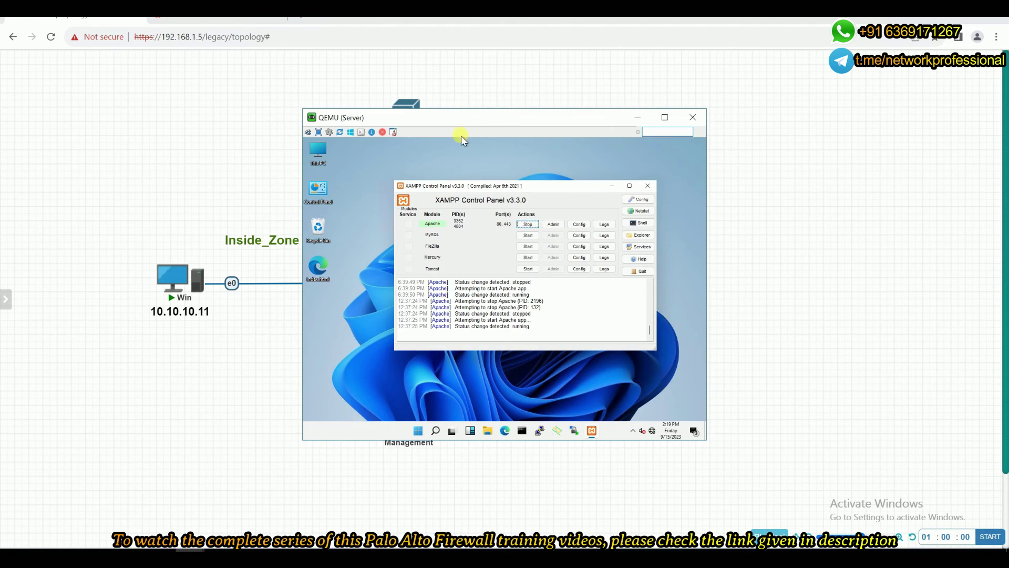
{"action": "left_click_drag", "start_coordinate": [461, 114], "coordinate": [451, 198]}
{"action": "mouse_move", "coordinate": [380, 137]}
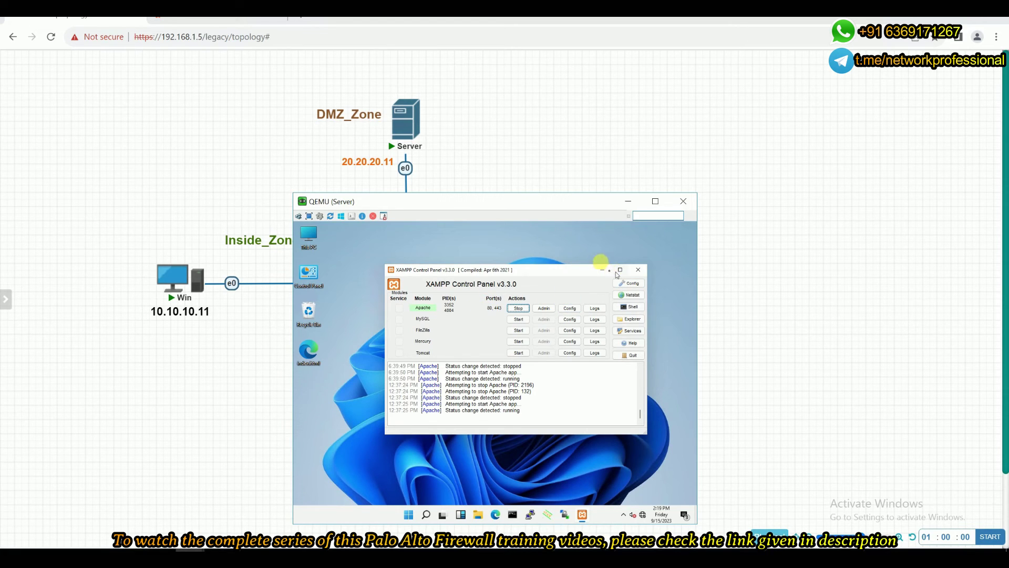
{"action": "left_click", "coordinate": [628, 202]}
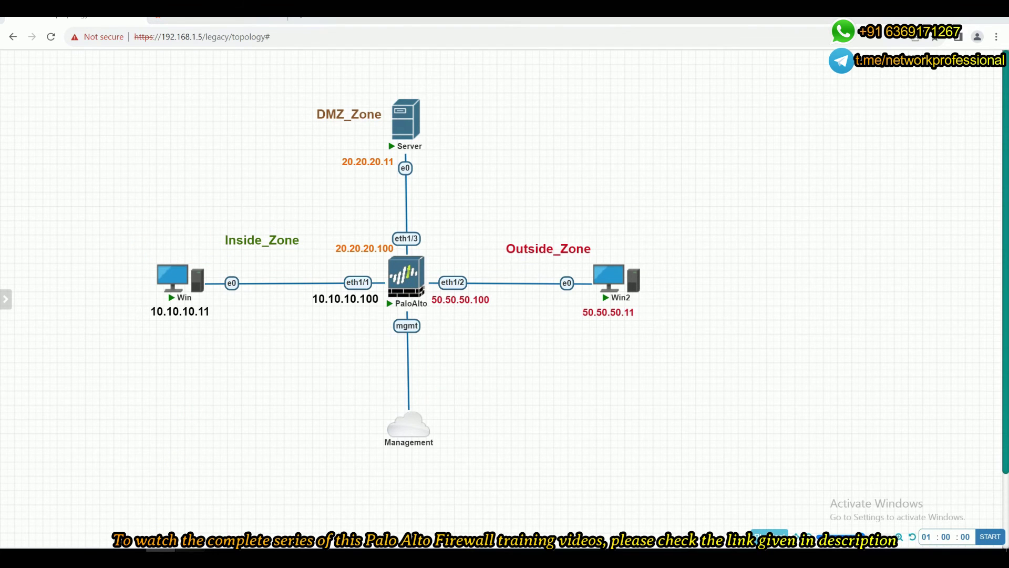
In the Win inside host's console, open Command Prompt and check its IP configuration with ipconfig
{"action": "mouse_move", "coordinate": [189, 550]}
{"action": "left_click", "coordinate": [121, 503]}
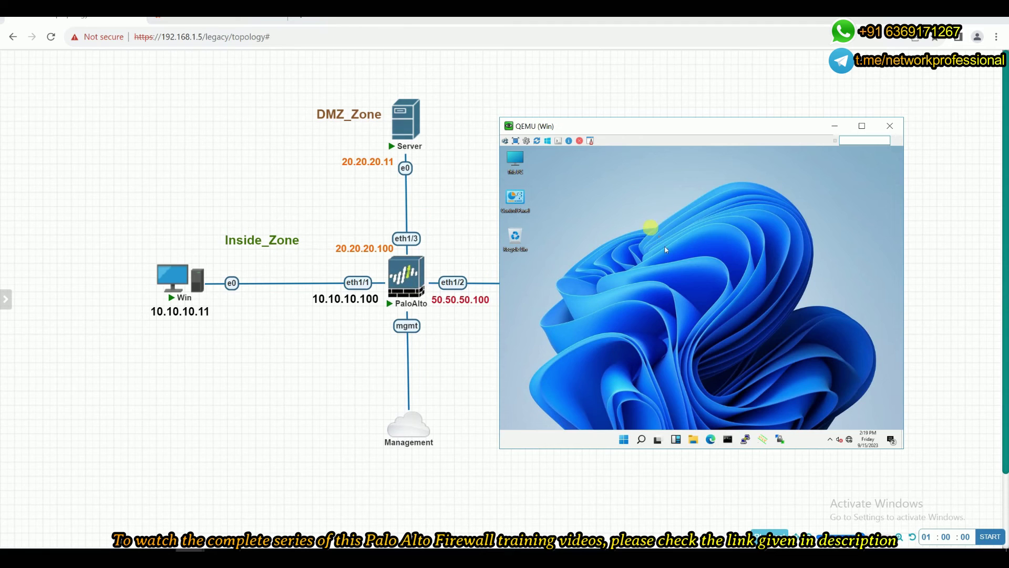
{"action": "left_click", "coordinate": [728, 441]}
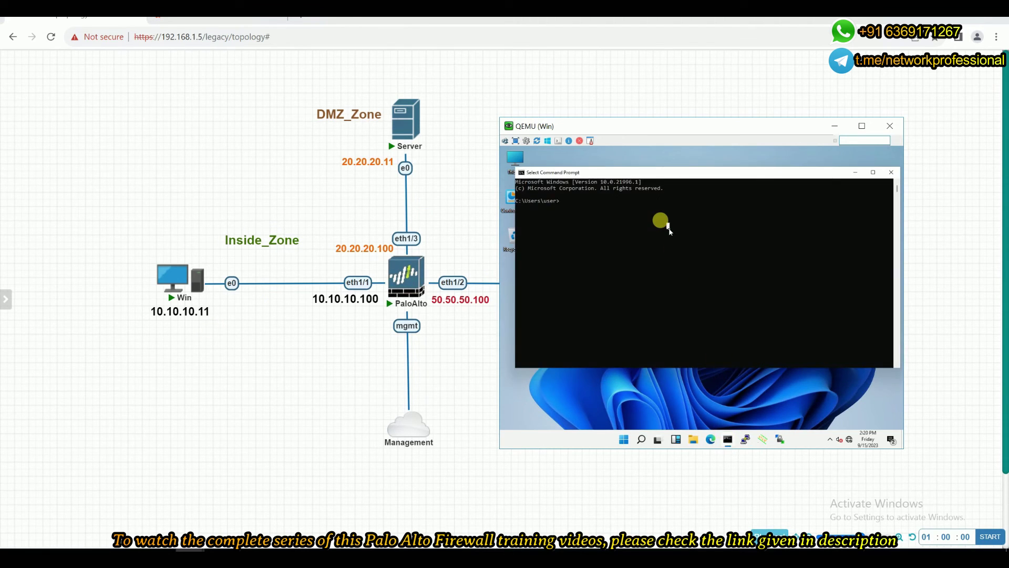
{"action": "type", "text": "ipconfig"}
{"action": "key", "text": "Return"}
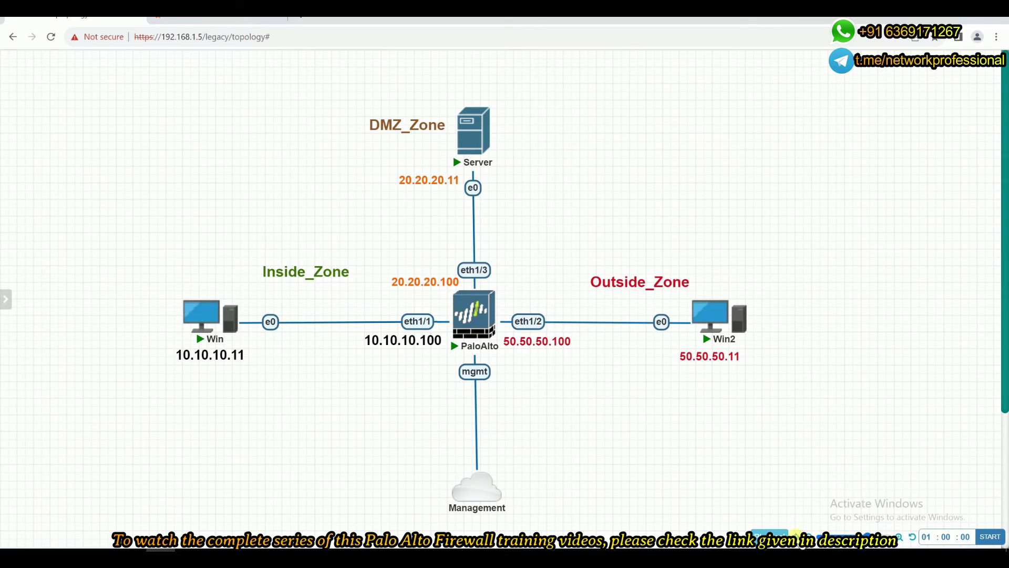
{"action": "left_click", "coordinate": [804, 533]}
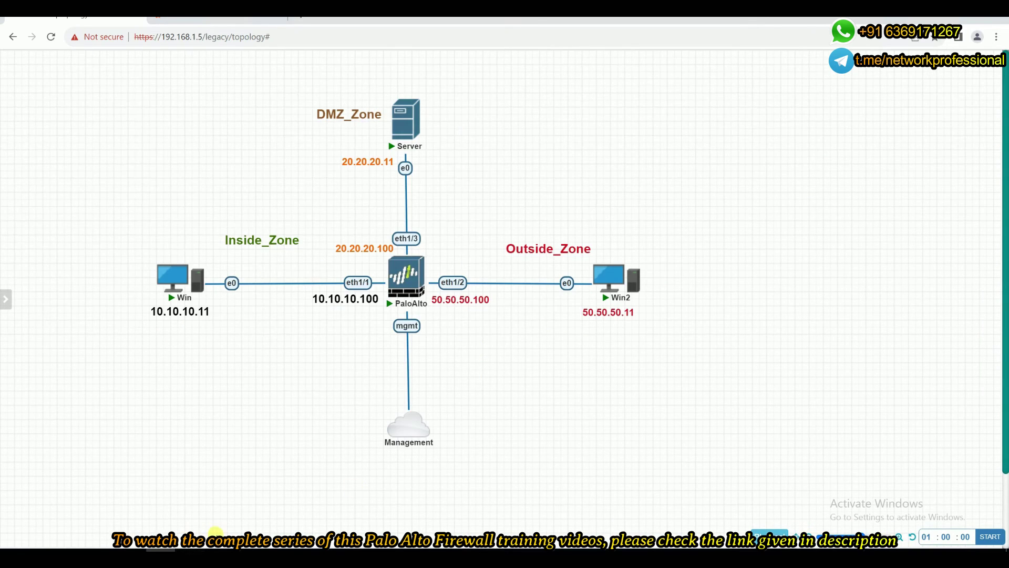
{"action": "mouse_move", "coordinate": [191, 557]}
{"action": "left_click", "coordinate": [163, 501]}
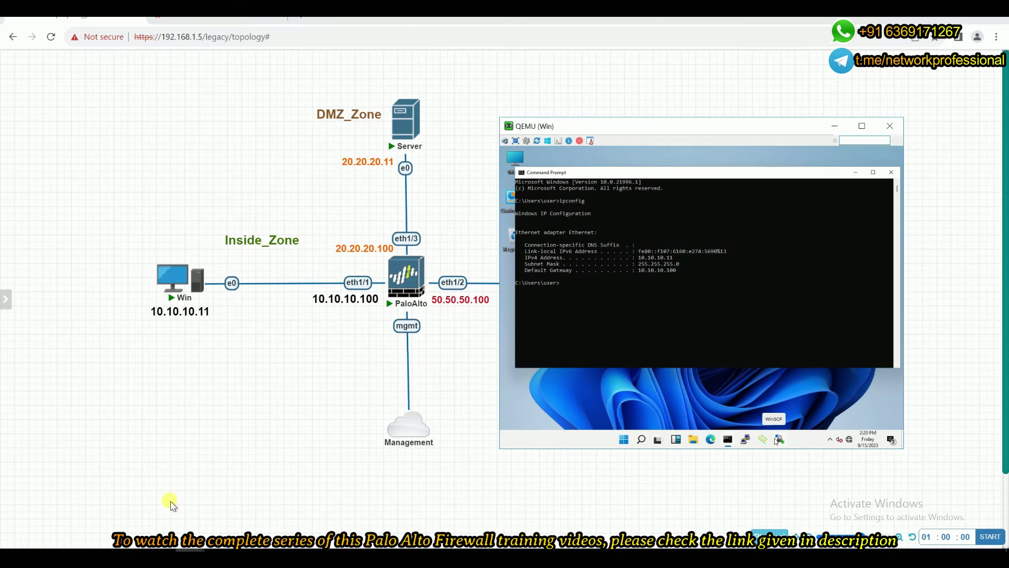